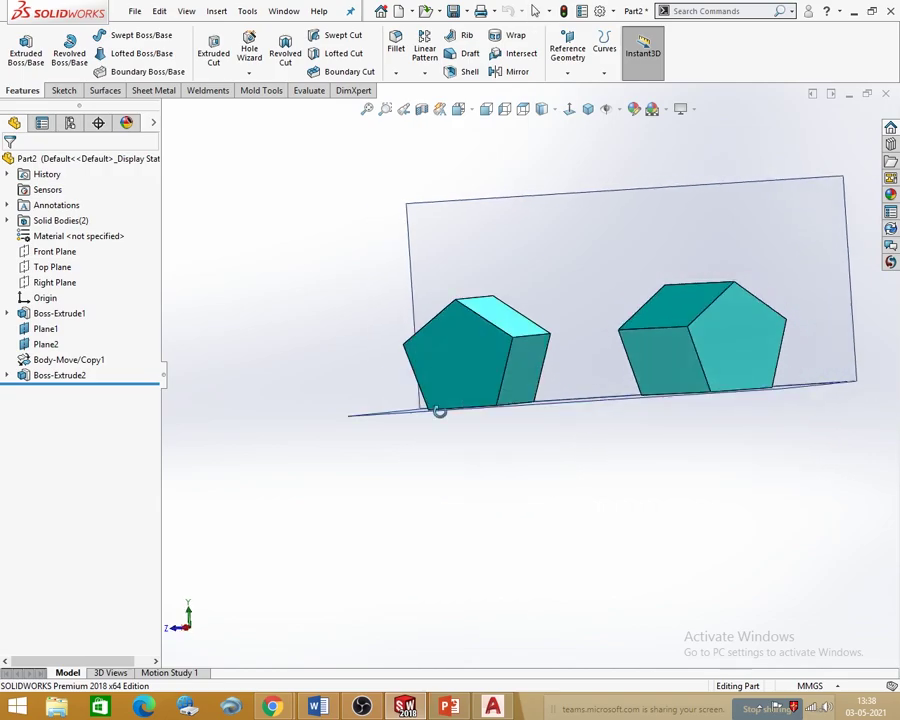
Examine the two pentagonal prisms against the vertical and horizontal reference planes from several angles, including the isometric view.
scroll(518, 323, "down", 3)
mouse_move(447, 397)
middle_mouse_down()
mouse_move(478, 364)
mouse_move(464, 400)
middle_mouse_up()
scroll(542, 338, "up", 3)
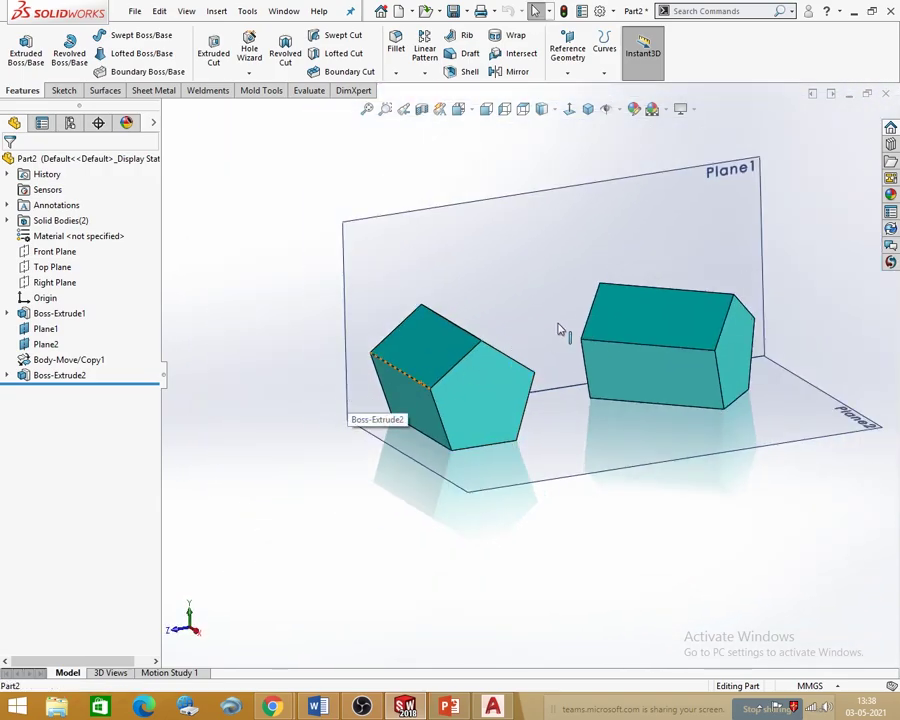
scroll(455, 466, "down", 2)
middle_click_drag(447, 525, 468, 526)
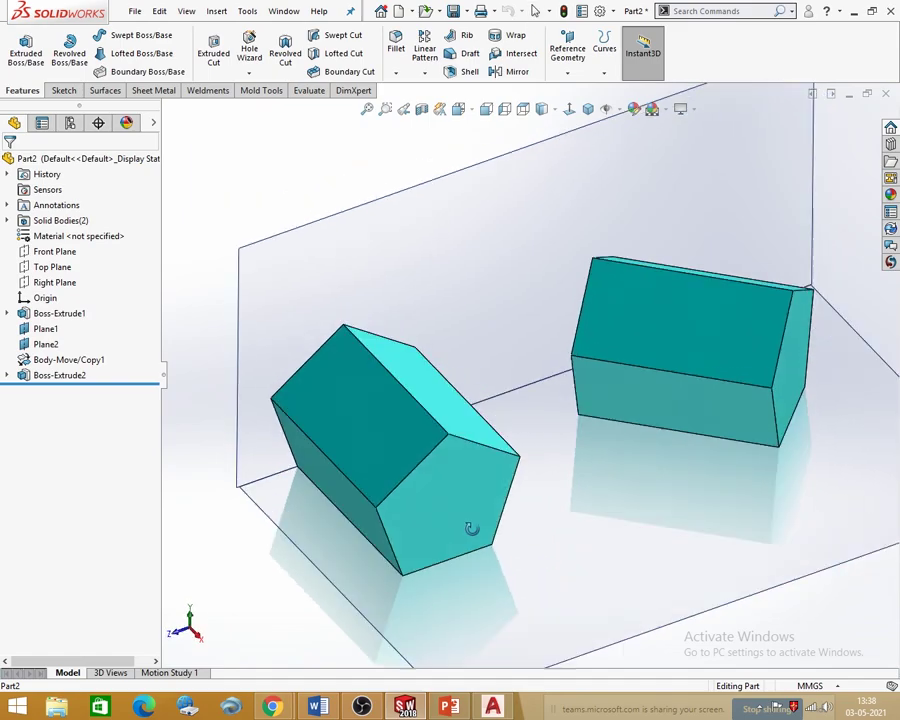
middle_click_drag(533, 347, 536, 428)
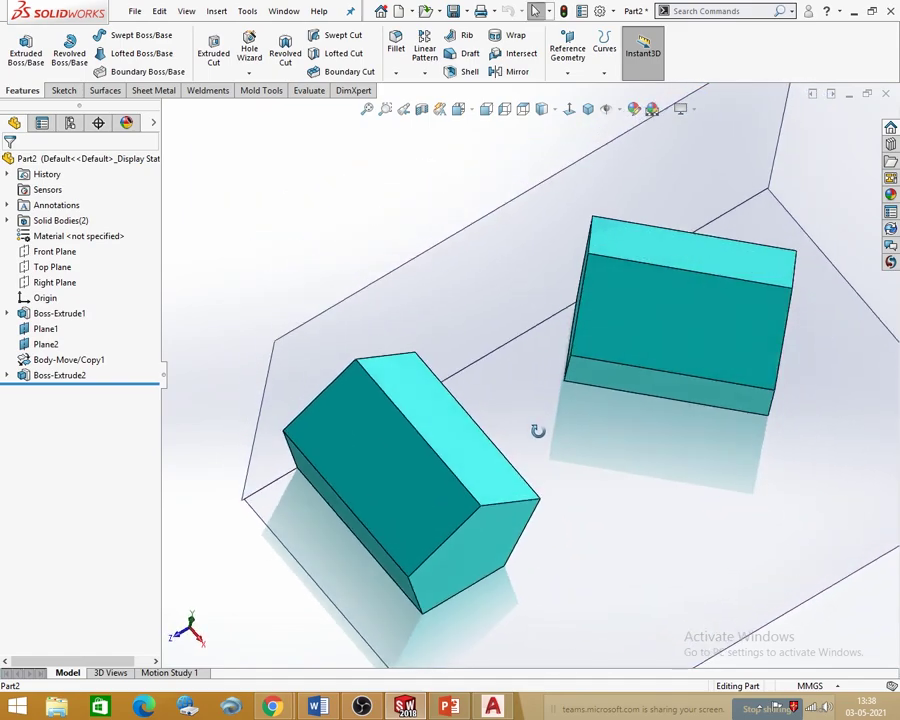
middle_click_drag(613, 342, 627, 319)
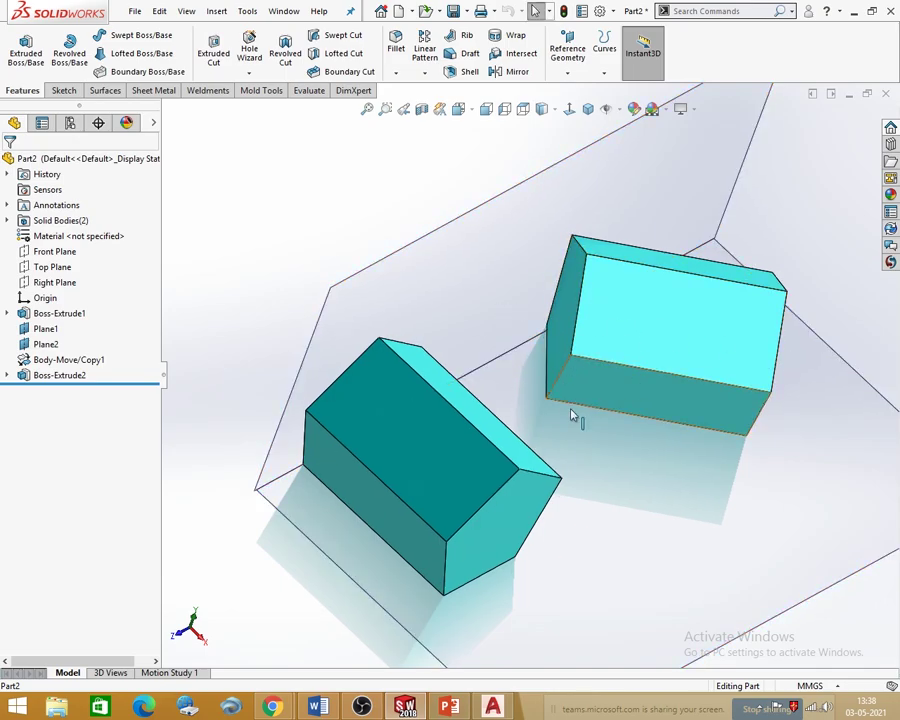
middle_click_drag(578, 408, 550, 330)
key("ctrl+7")
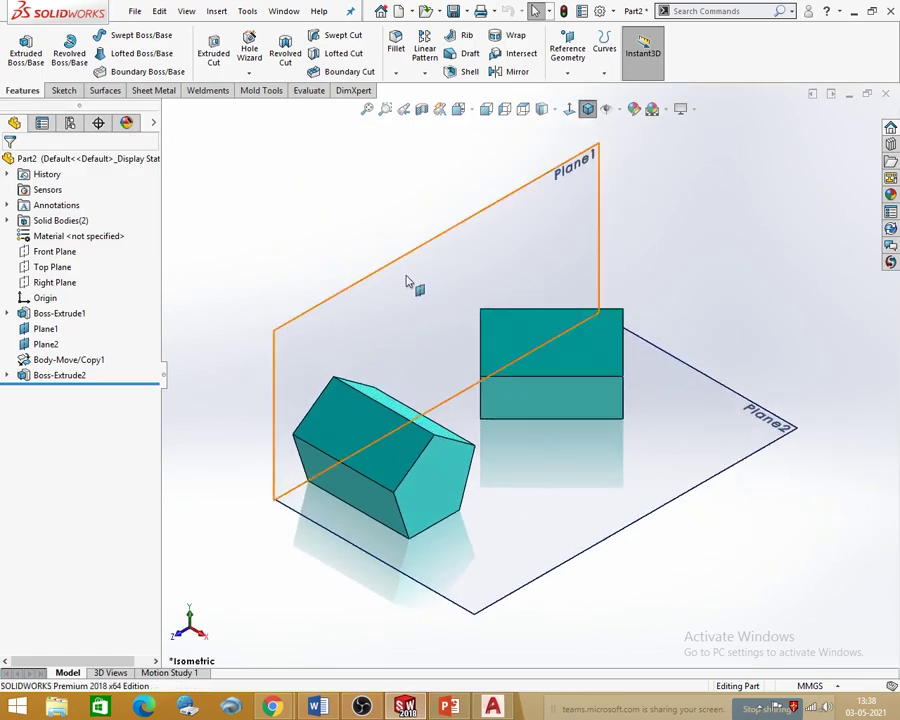
middle_click_drag(436, 430, 404, 368)
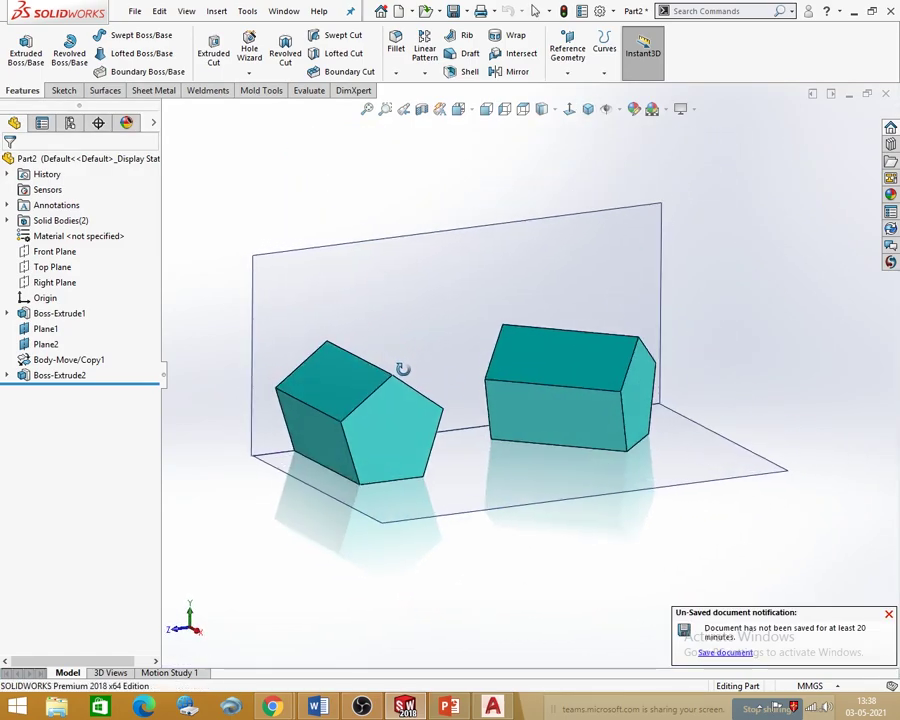
left_click(888, 614)
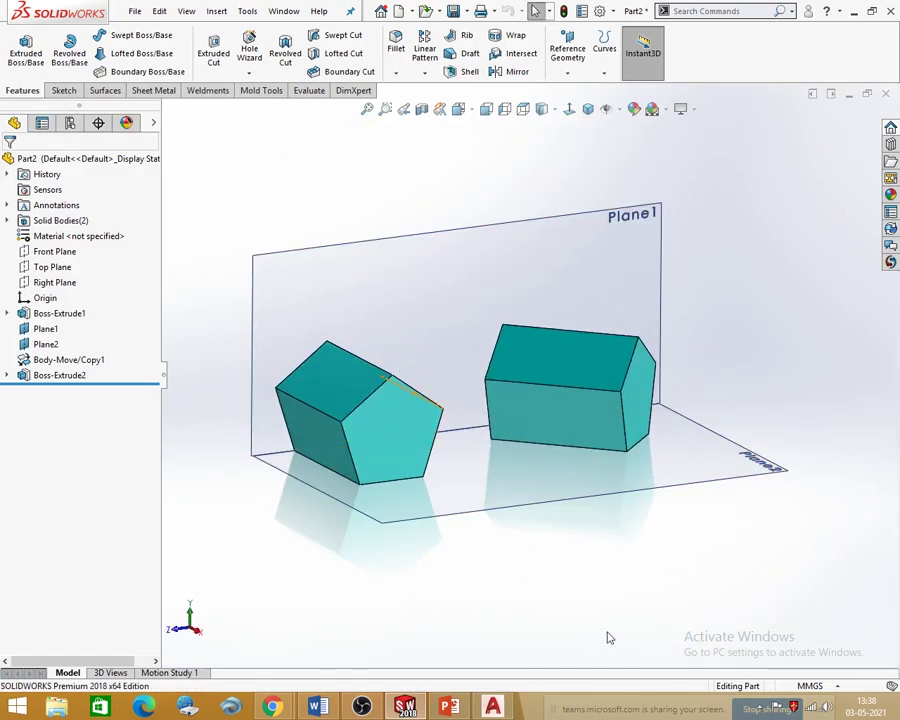
Check the pentagonal prism projection problem on the PowerPoint slide and switch to the empty AutoCAD drawing.
left_click(447, 707)
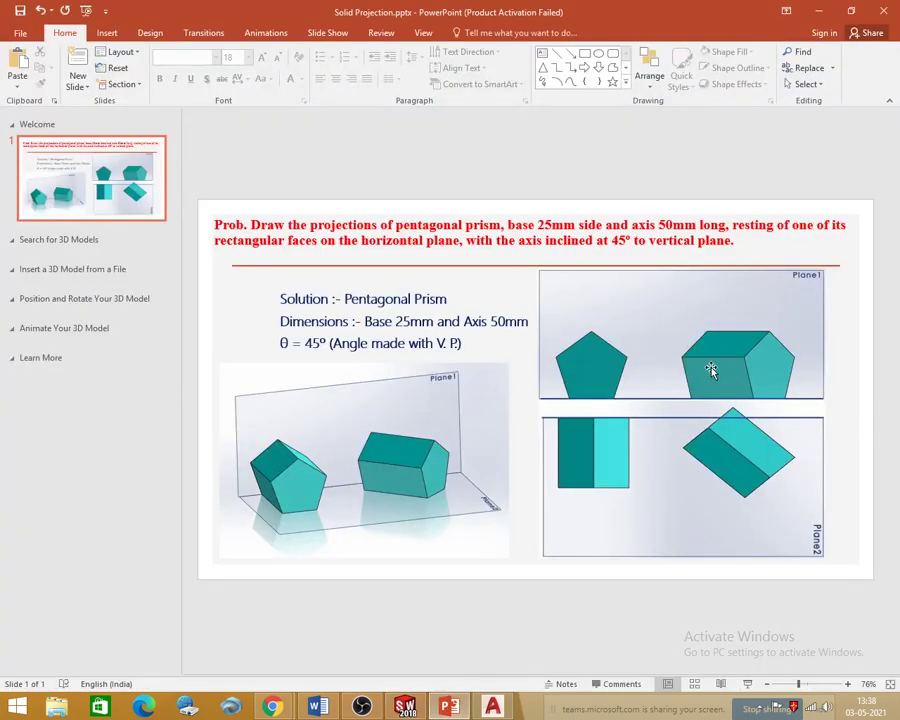
left_click(820, 11)
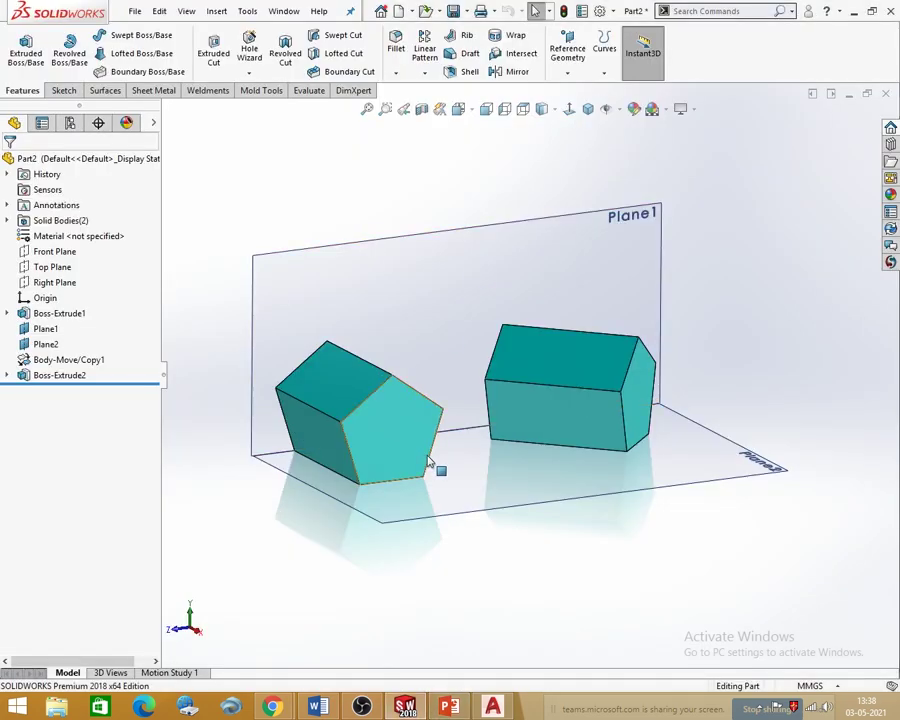
left_click(855, 11)
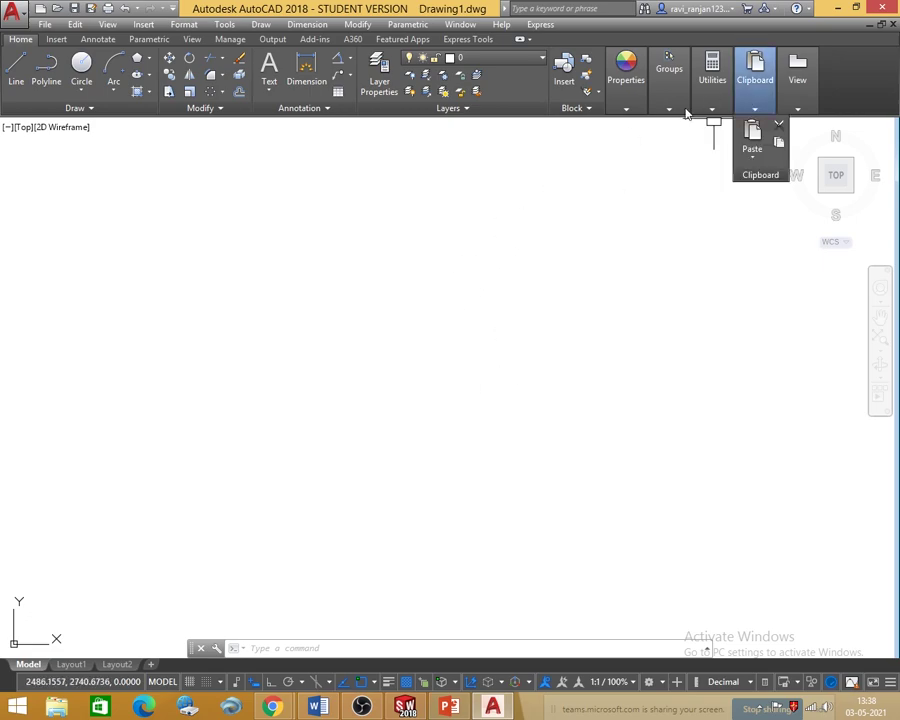
Set the current object colour to index colour 8.
mouse_move(636, 114)
mouse_move(669, 108)
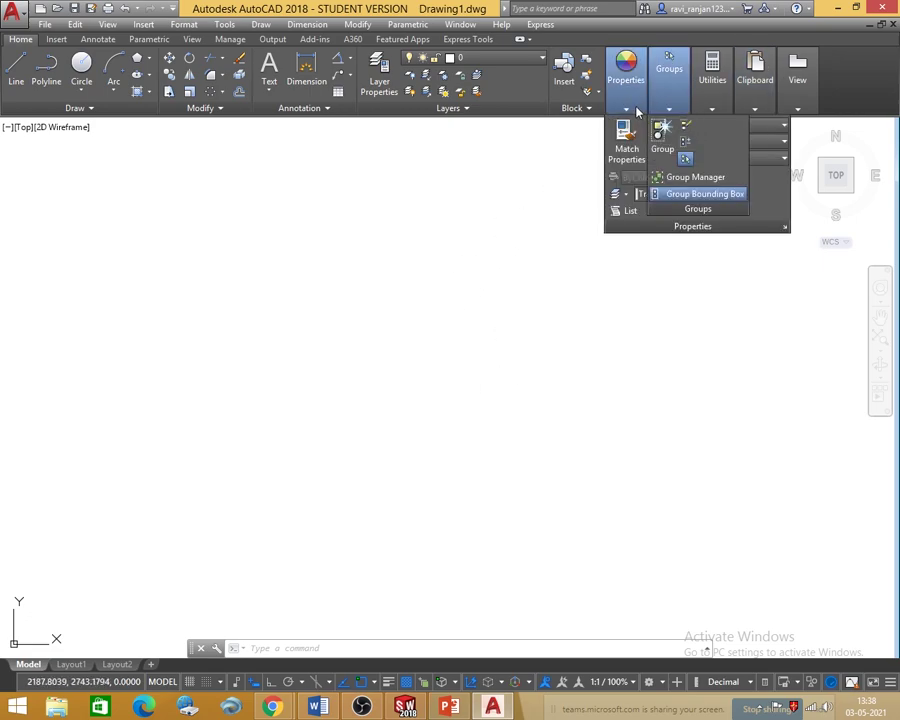
left_click(705, 126)
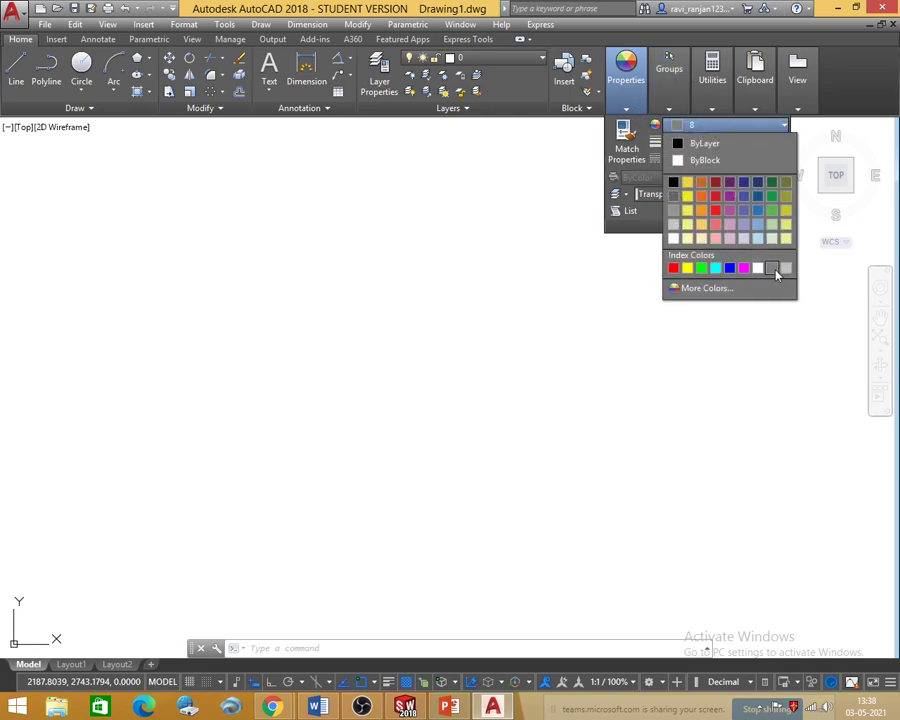
left_click(773, 270)
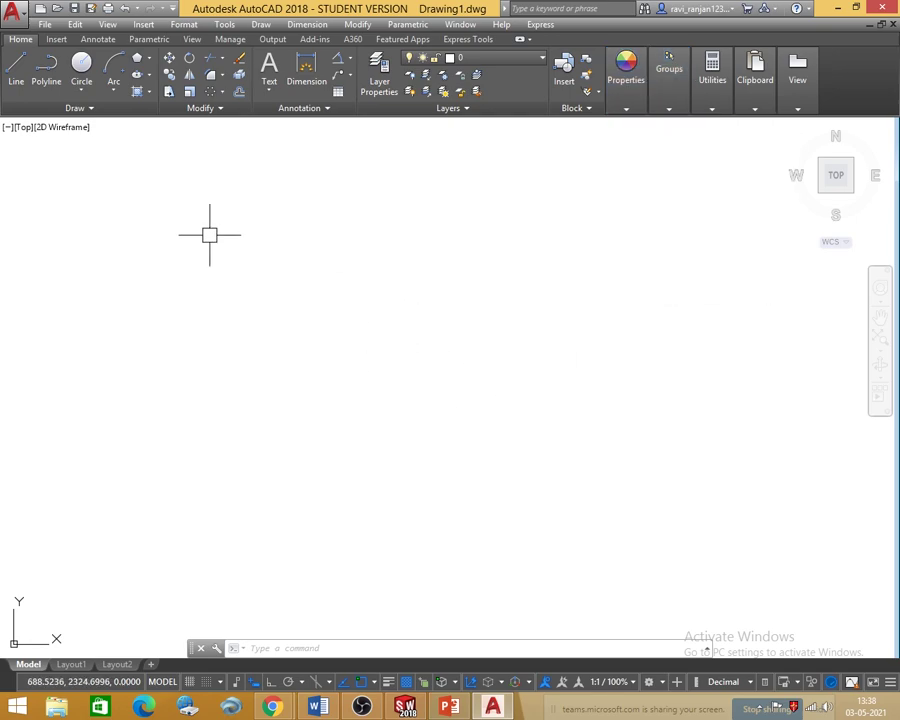
Draw a 25 mm horizontal line as the pentagon's base, using Ortho mode, and turn Ortho off again.
left_click(15, 80)
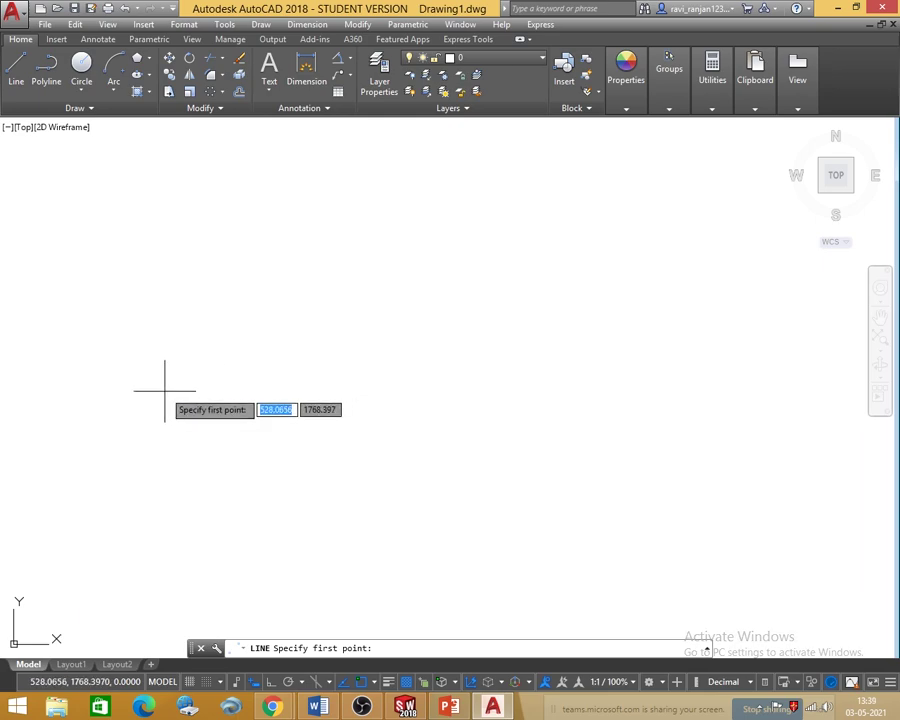
left_click(171, 418)
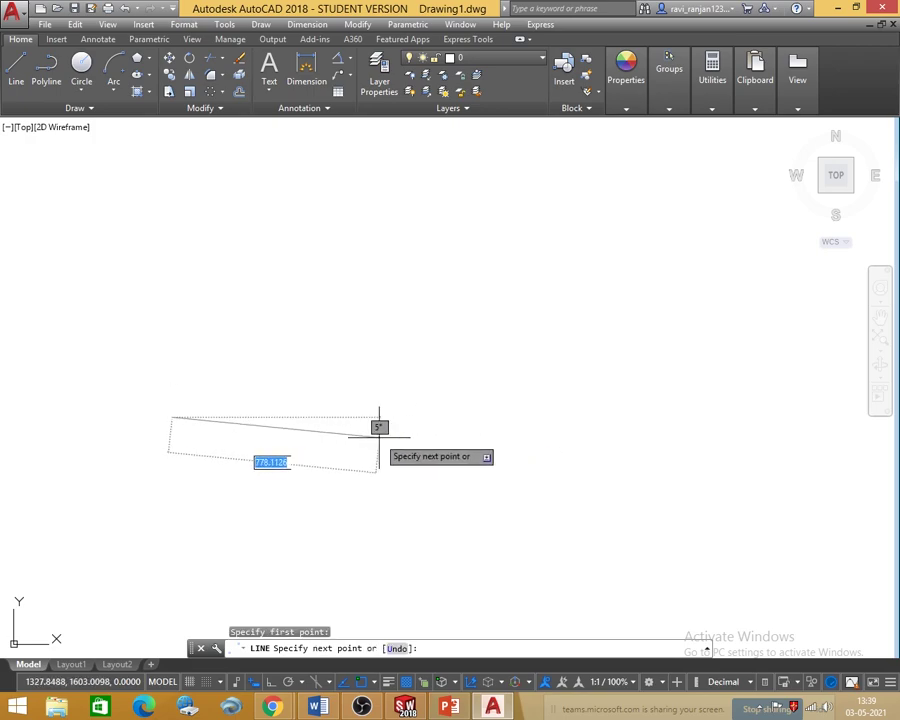
key("F8")
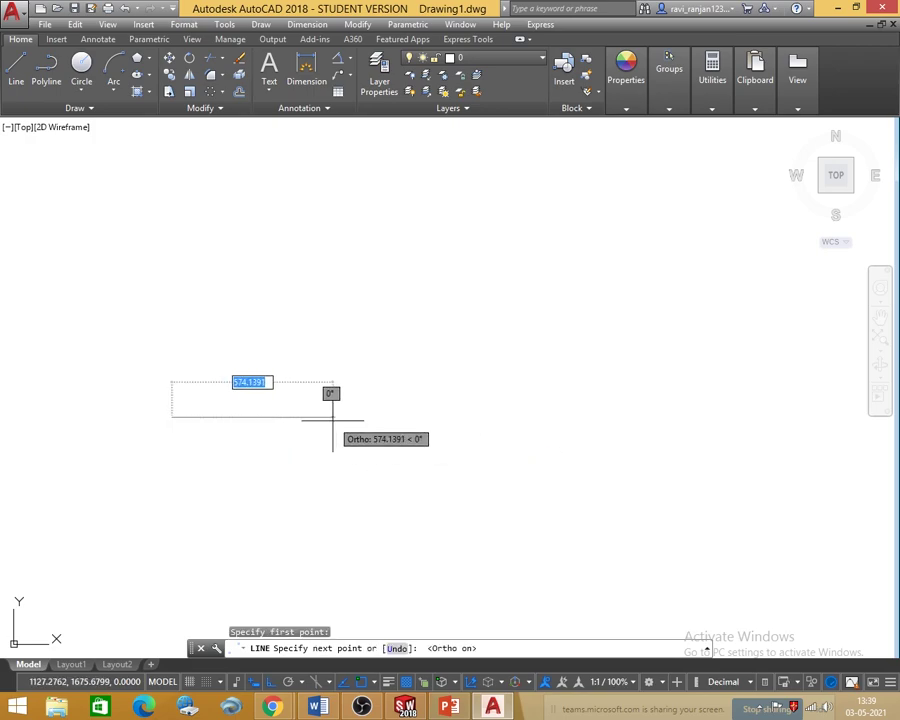
type("25")
key("Return")
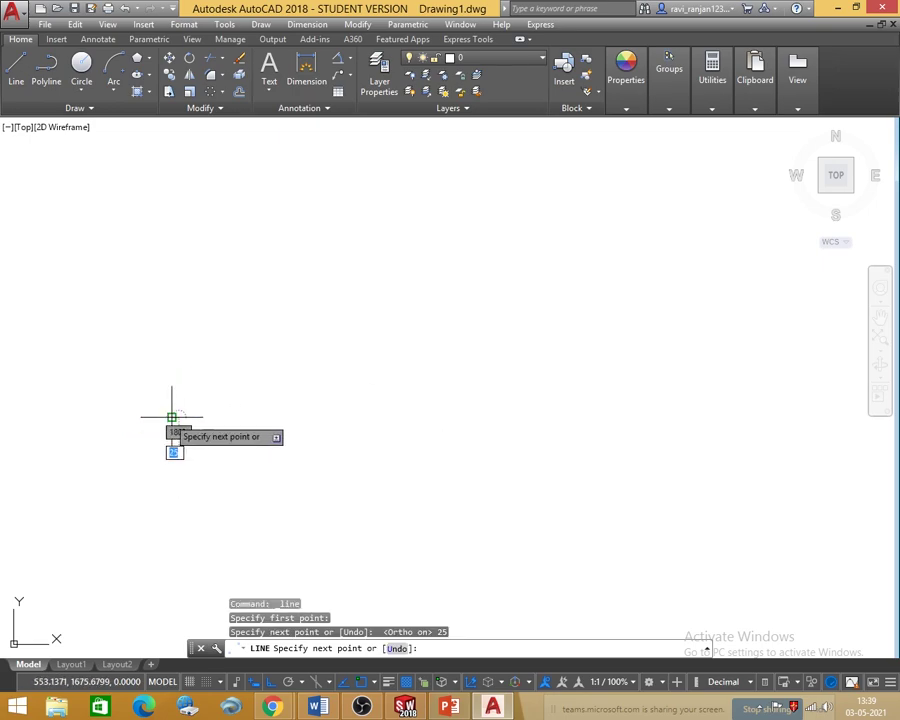
scroll(160, 410, "up", 5)
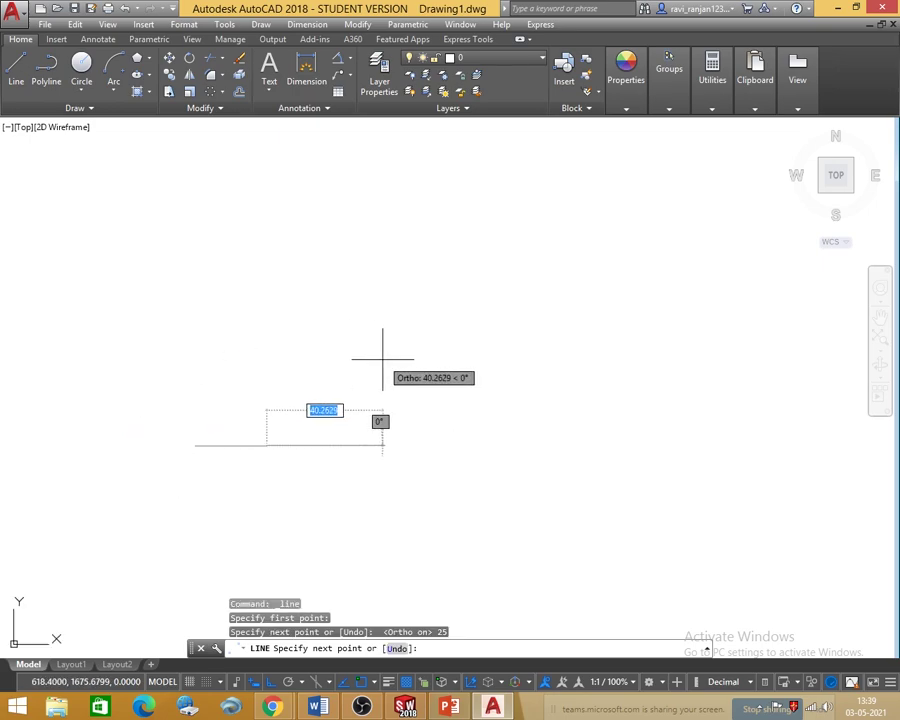
key("F8")
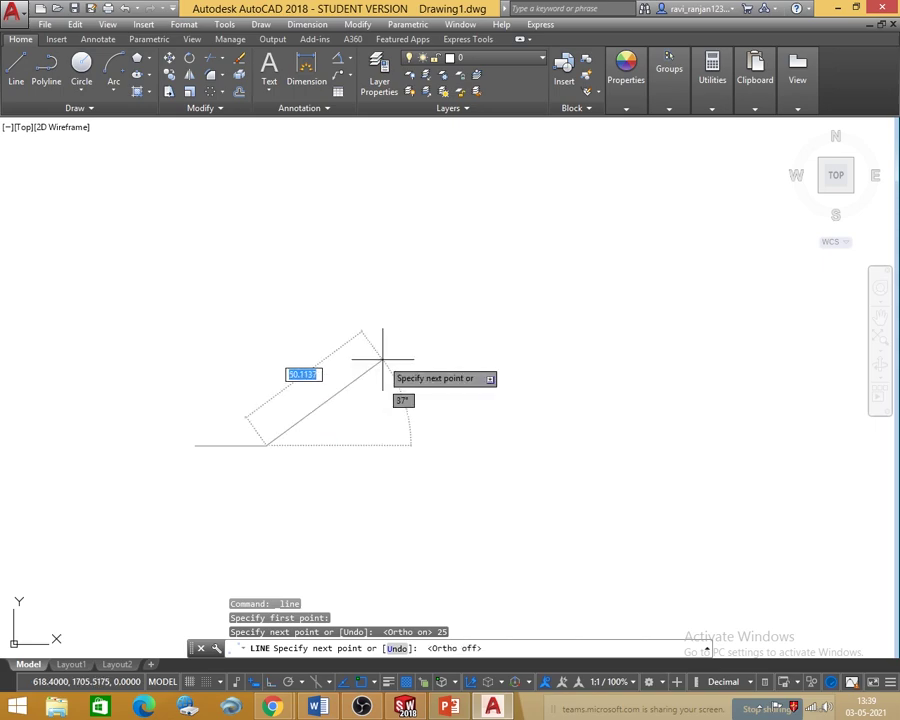
key("Escape")
Draw a 25 mm line at 108° upward from the left end of the base line.
key("Return")
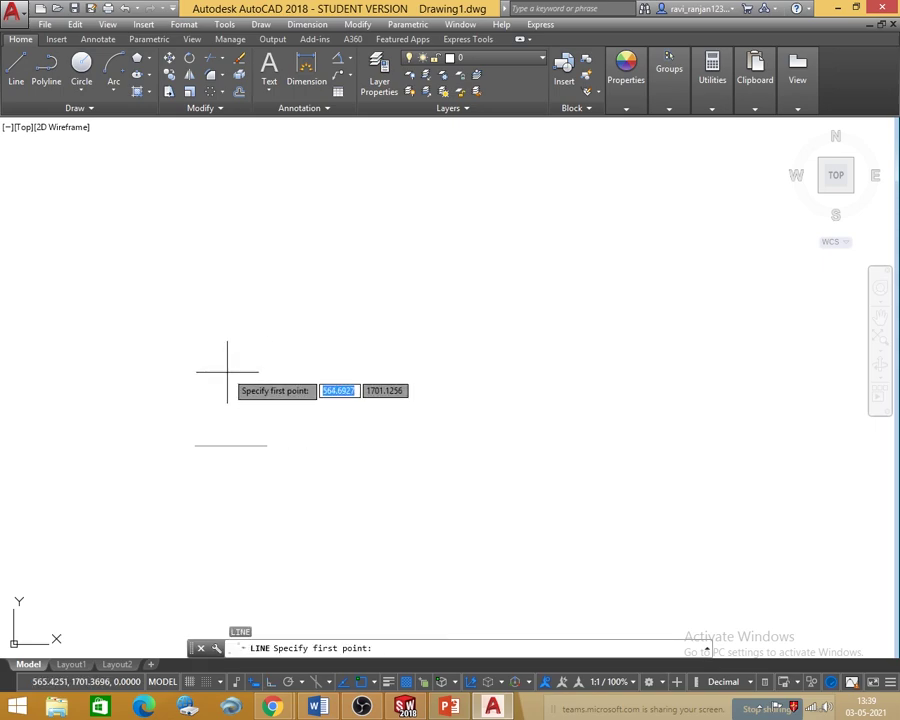
left_click(195, 445)
scroll(195, 445, "up", 5)
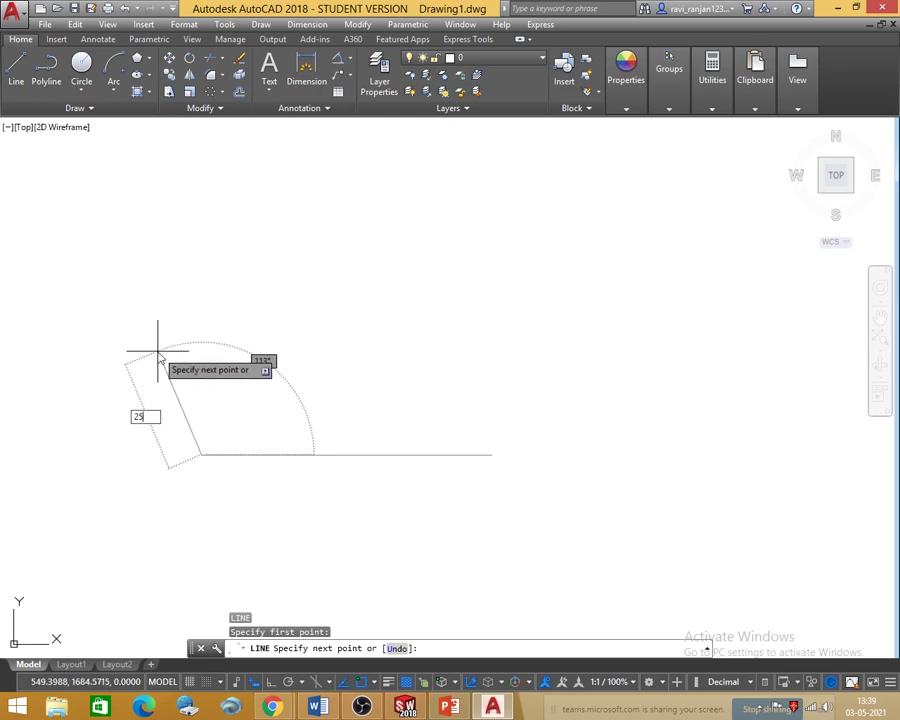
key("Tab")
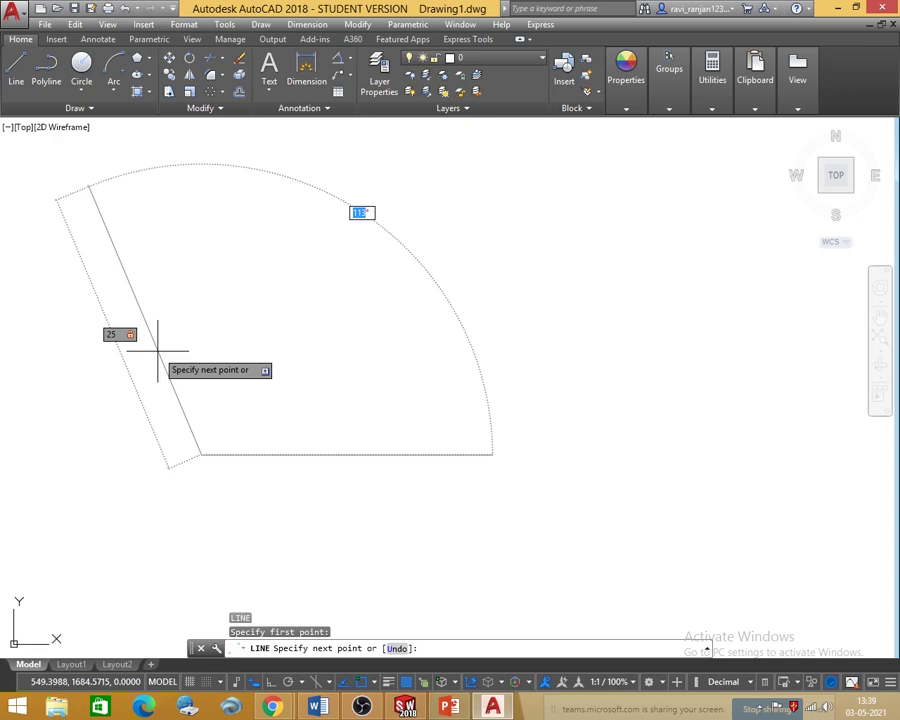
type("108")
key("Return")
key("Return")
scroll(123, 434, "down", 4)
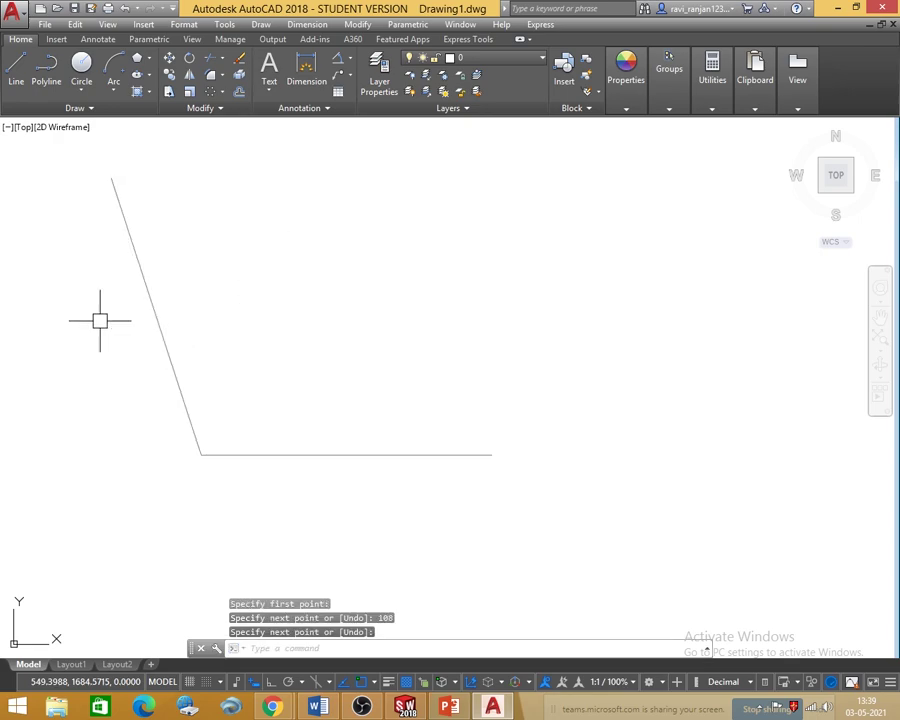
middle_click_drag(109, 413, 226, 410)
scroll(275, 393, "up", 2)
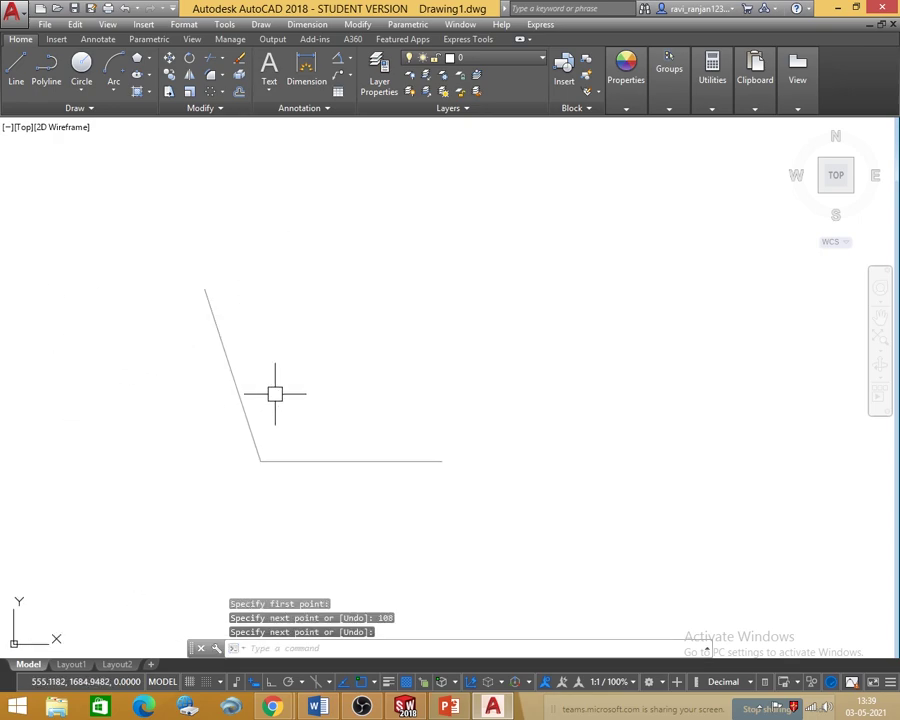
middle_click_drag(280, 411, 262, 404)
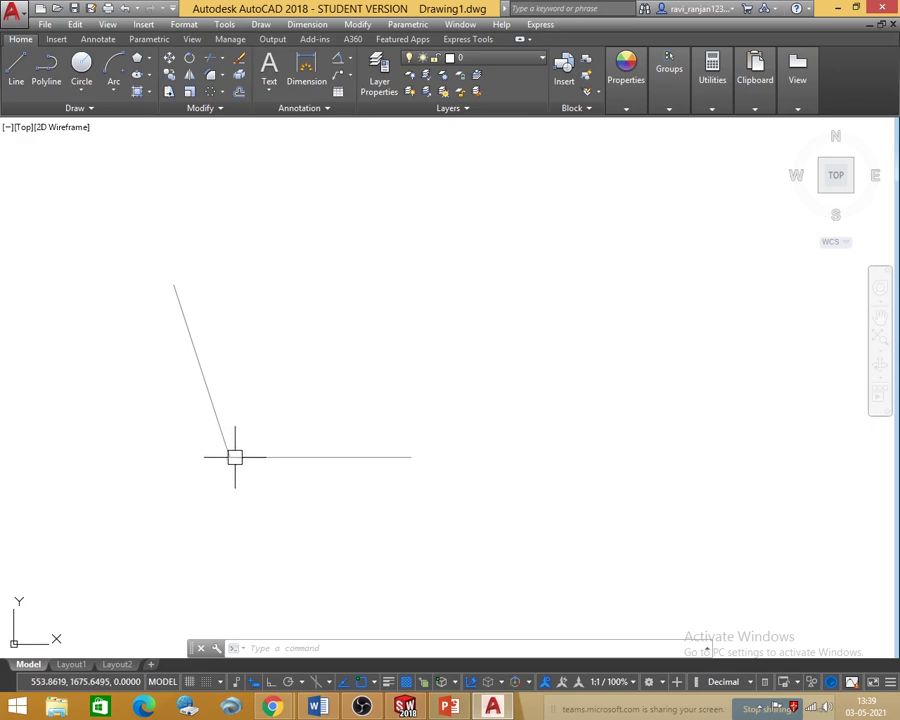
Mirror the inclined side about a vertical line through the base line's midpoint, keeping the source object.
middle_click_drag(276, 351, 267, 372)
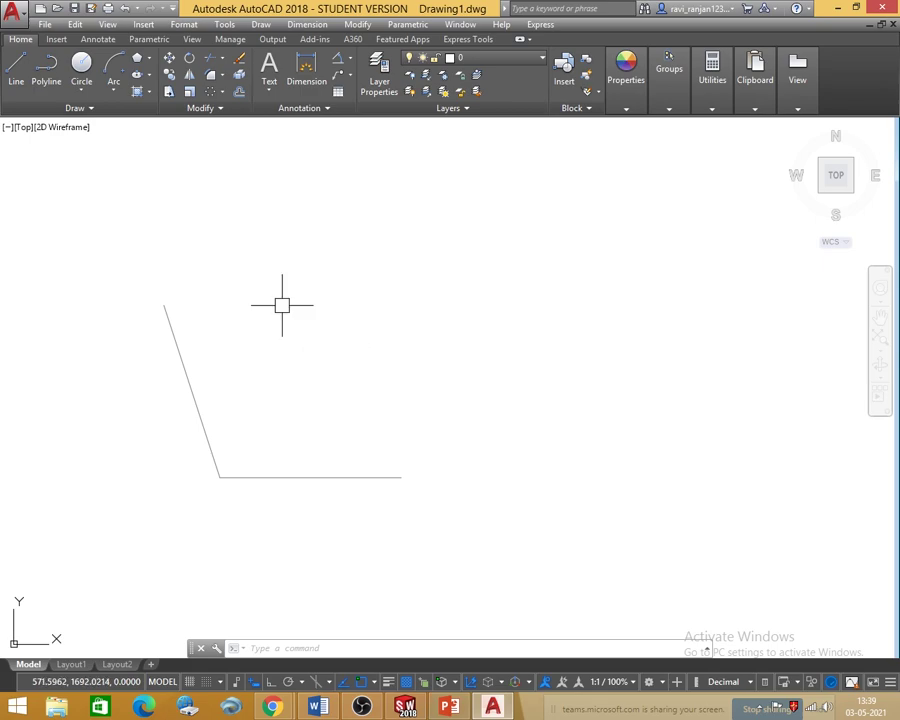
left_click(189, 74)
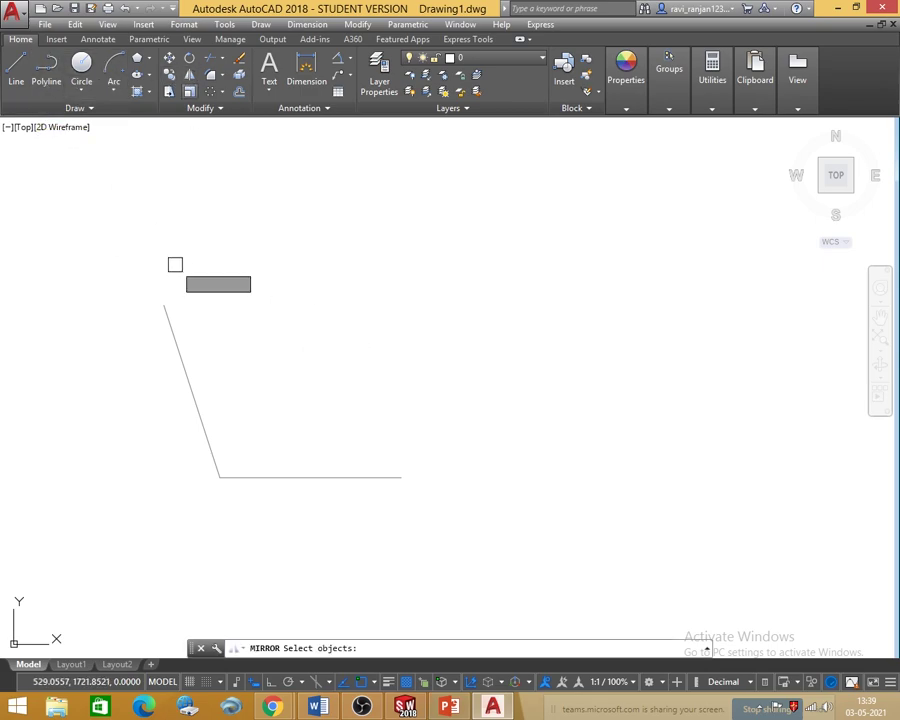
left_click(185, 371)
key("Return")
left_click(311, 476)
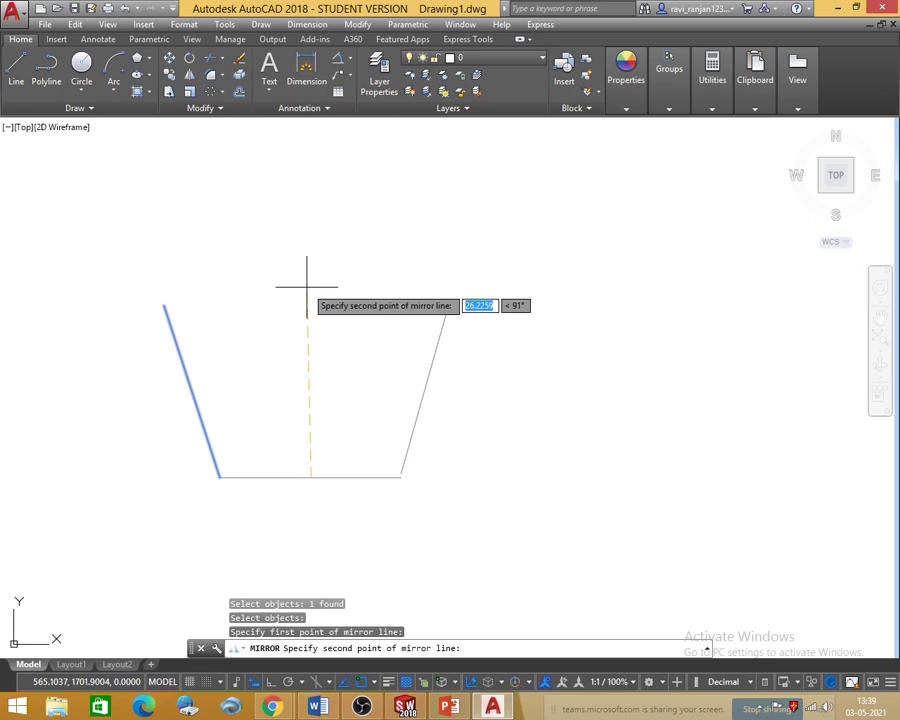
key("F8")
left_click(310, 226)
right_click(360, 226)
left_click(388, 228)
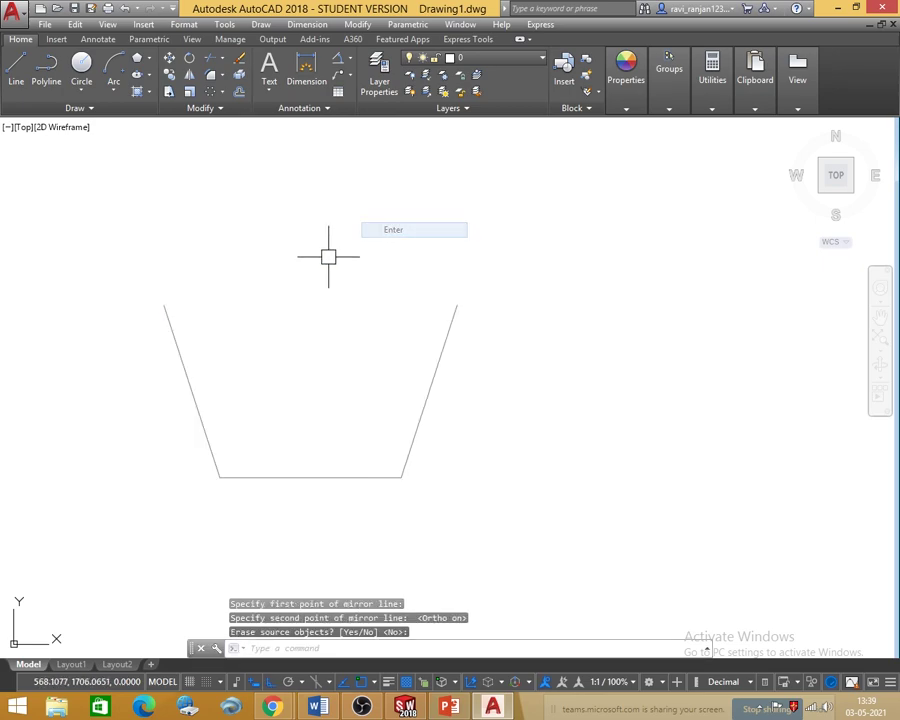
Add a linear dimension to the pentagon's base line, placed below it.
scroll(295, 355, "down", 2)
middle_click_drag(323, 322, 321, 352)
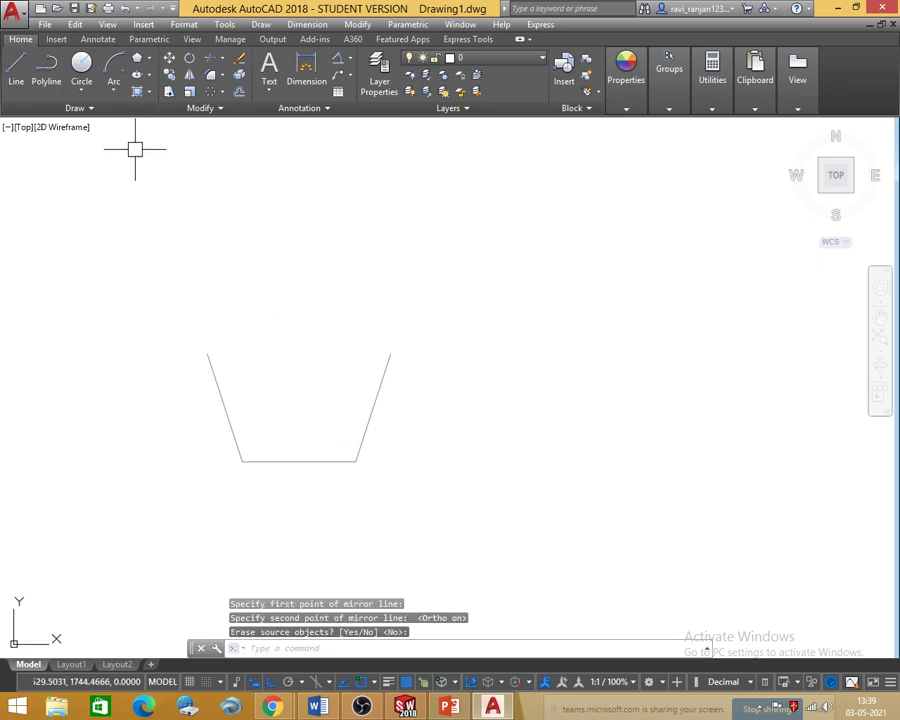
scroll(303, 410, "up", 2)
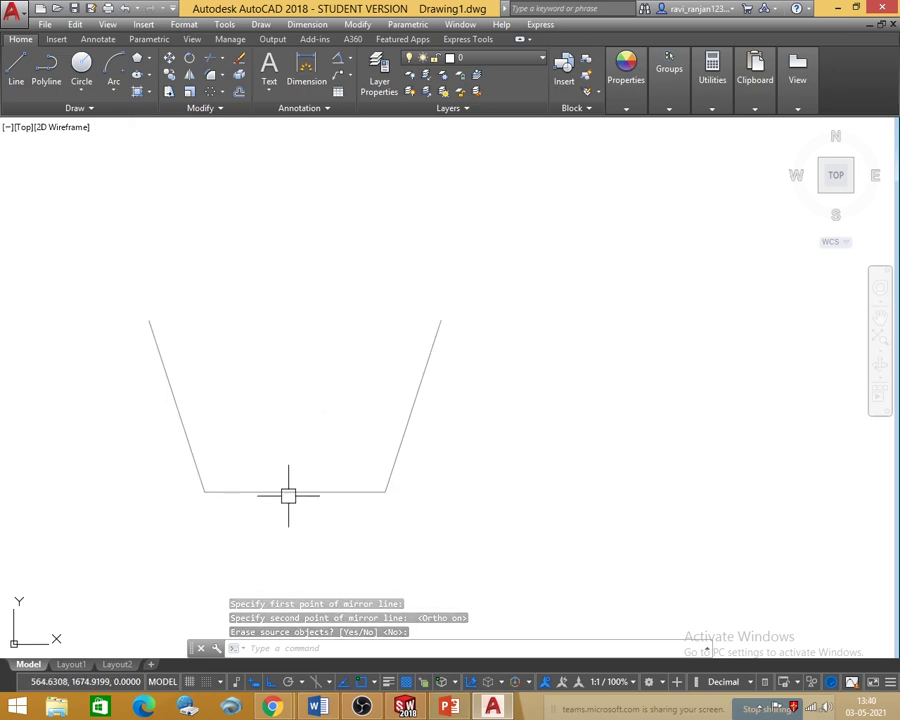
middle_click_drag(296, 360, 296, 325)
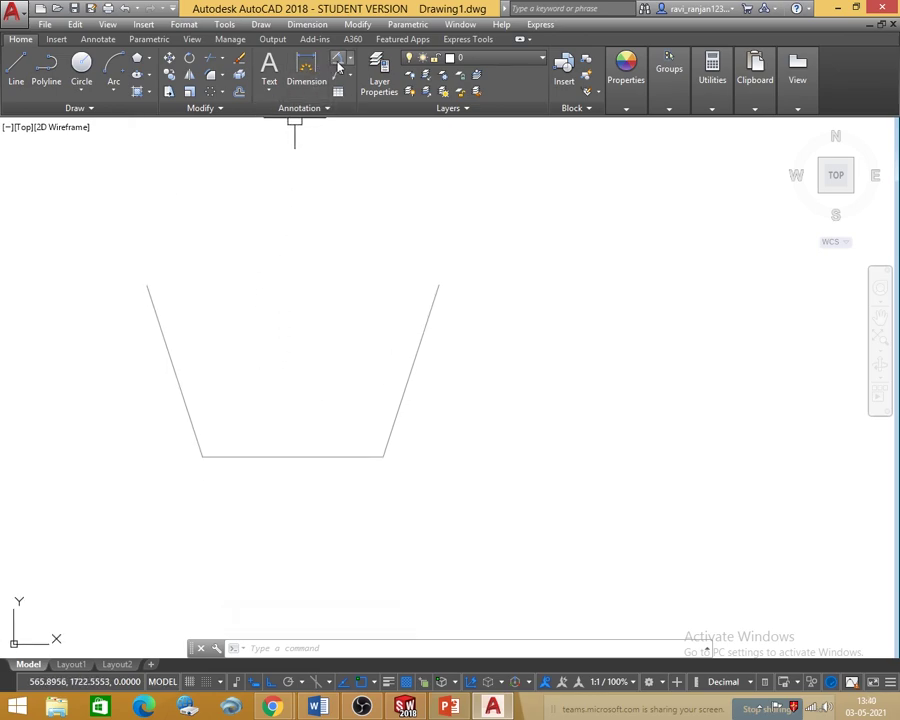
left_click(352, 62)
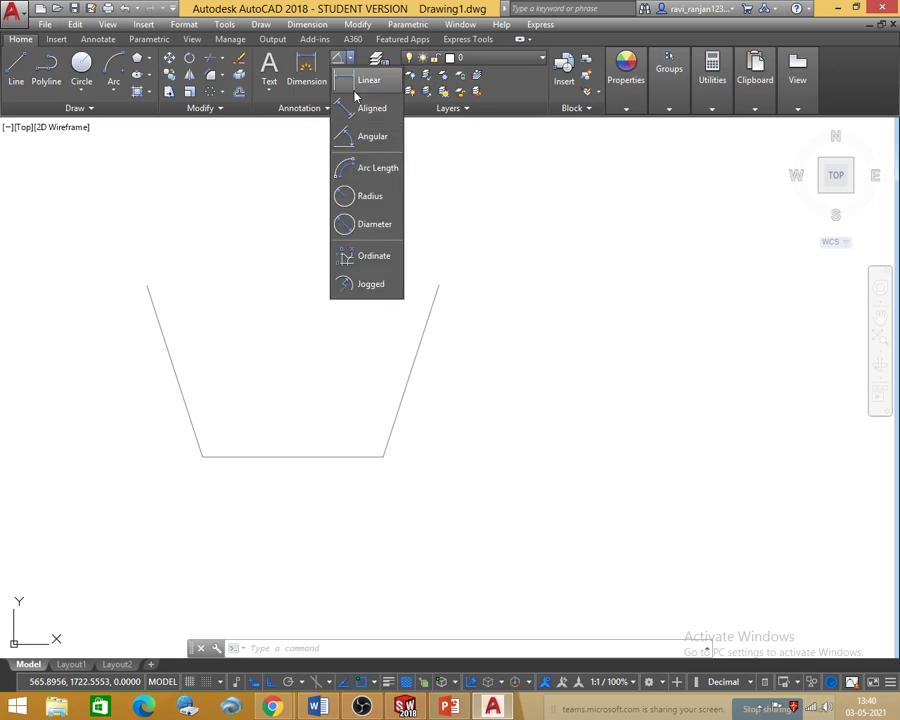
left_click(362, 77)
left_click(202, 457)
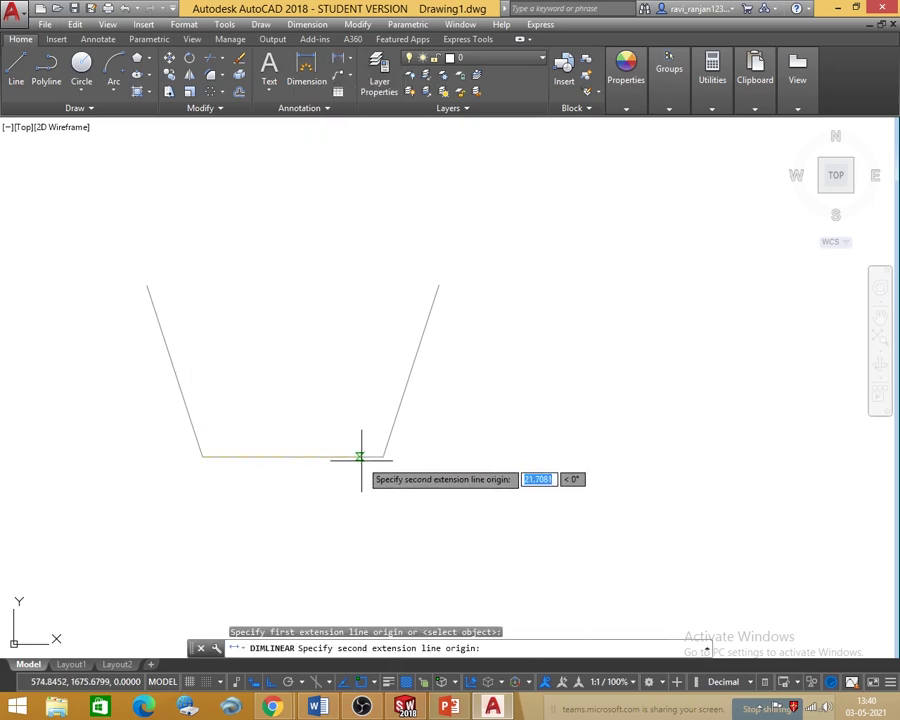
left_click(383, 457)
left_click(378, 507)
scroll(375, 480, "down", 2)
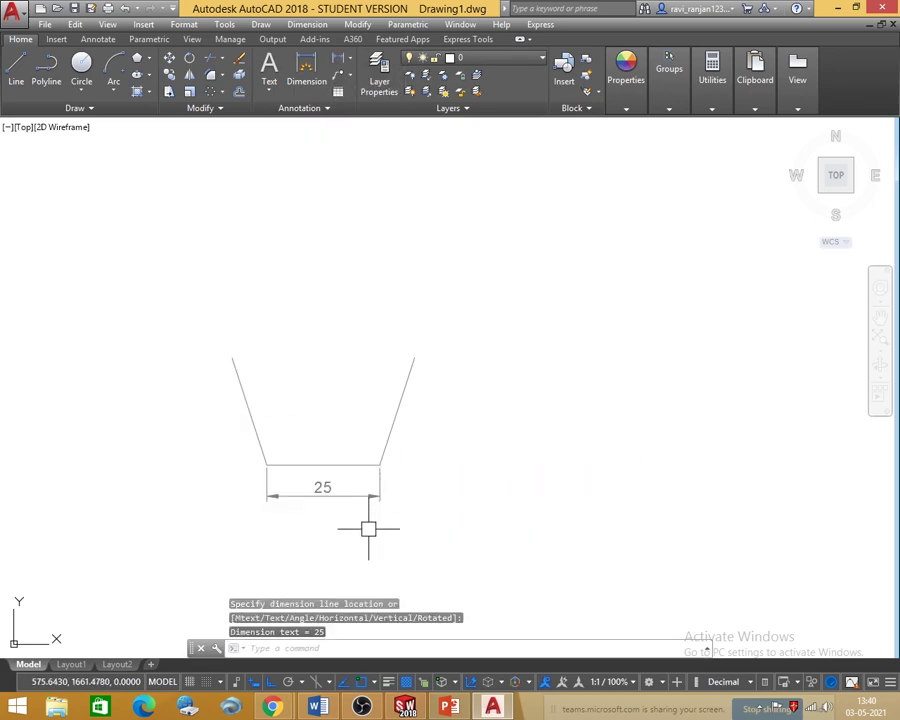
Erase the linear dimension below the pentagon's base line.
left_click(356, 496)
key("Delete")
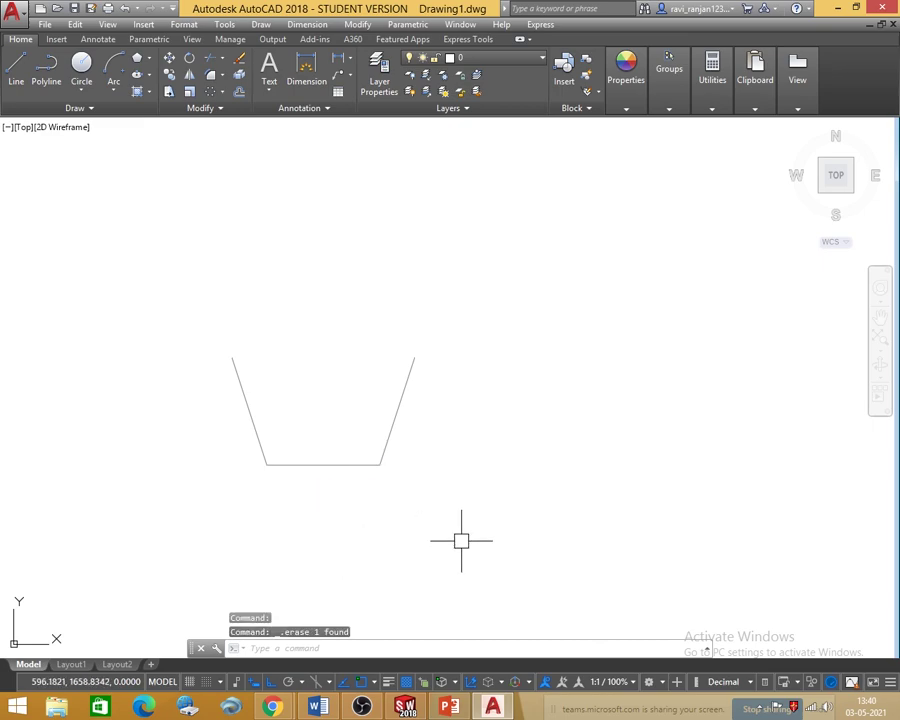
Draw a short 25 mm radius arc centred on the upper end of the right inclined side, with Ortho mode off.
scroll(355, 412, "up", 2)
middle_click_drag(332, 334, 339, 374)
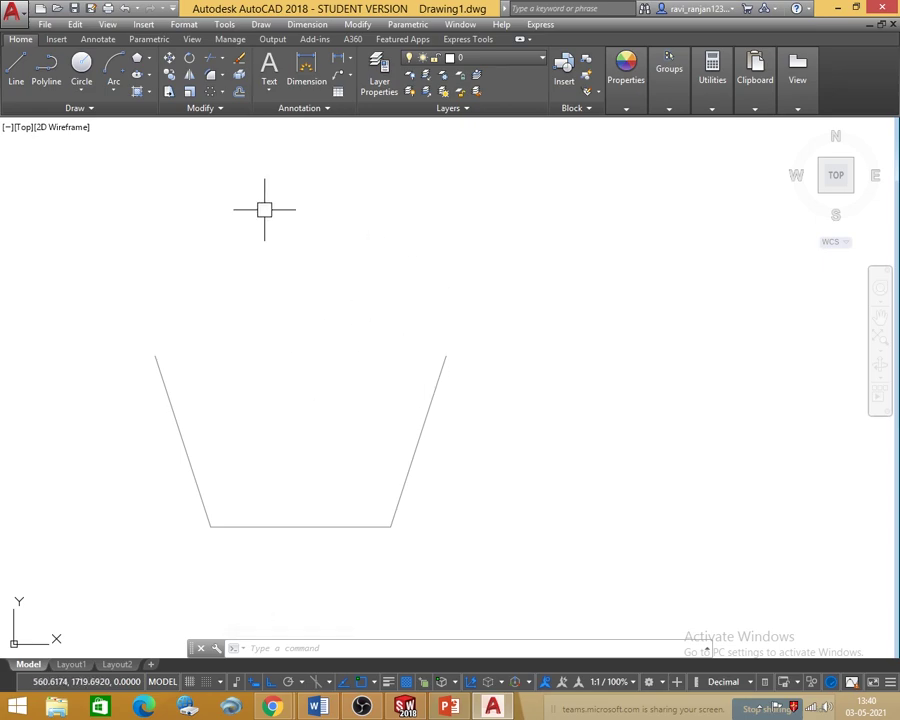
left_click(113, 89)
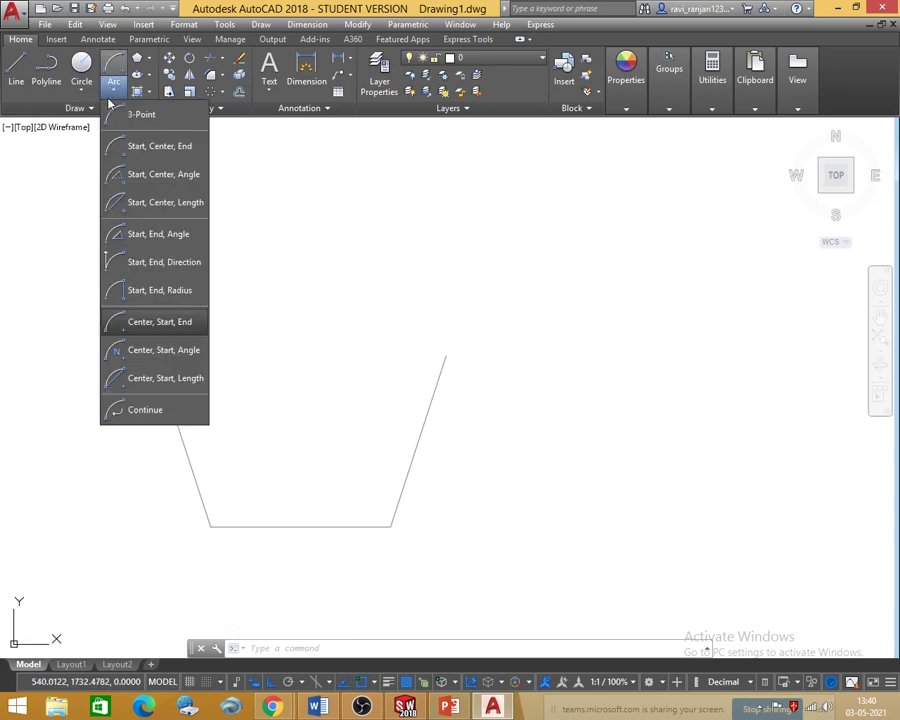
left_click(147, 327)
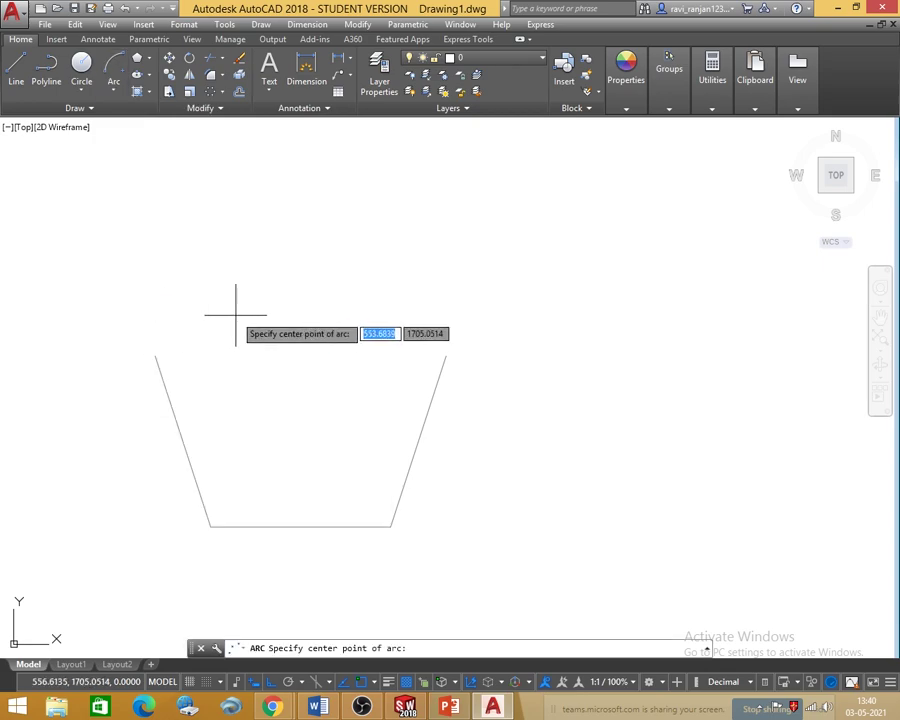
left_click(446, 354)
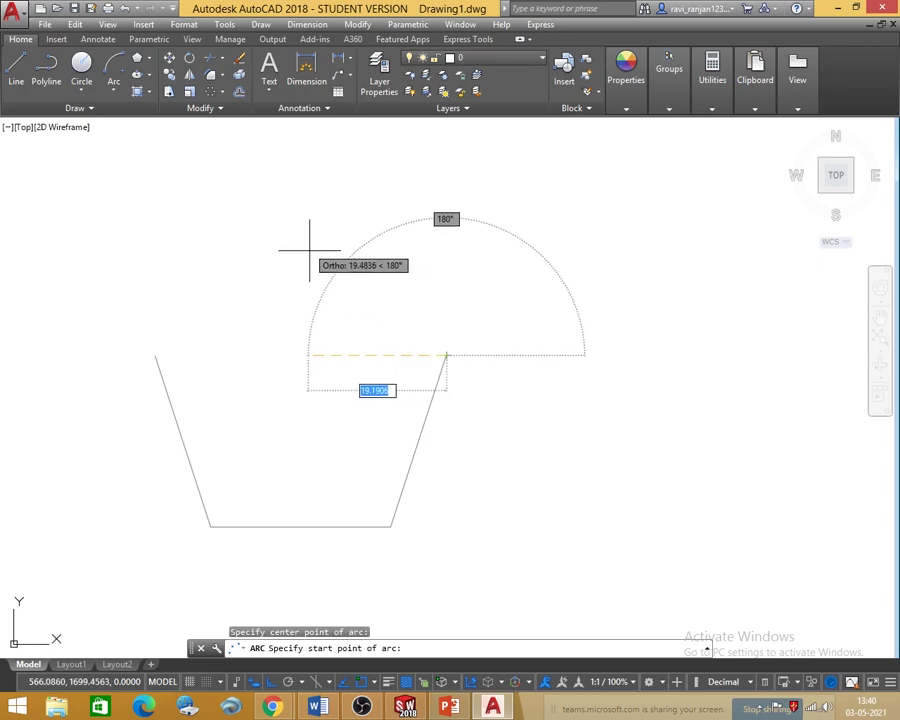
key("F8")
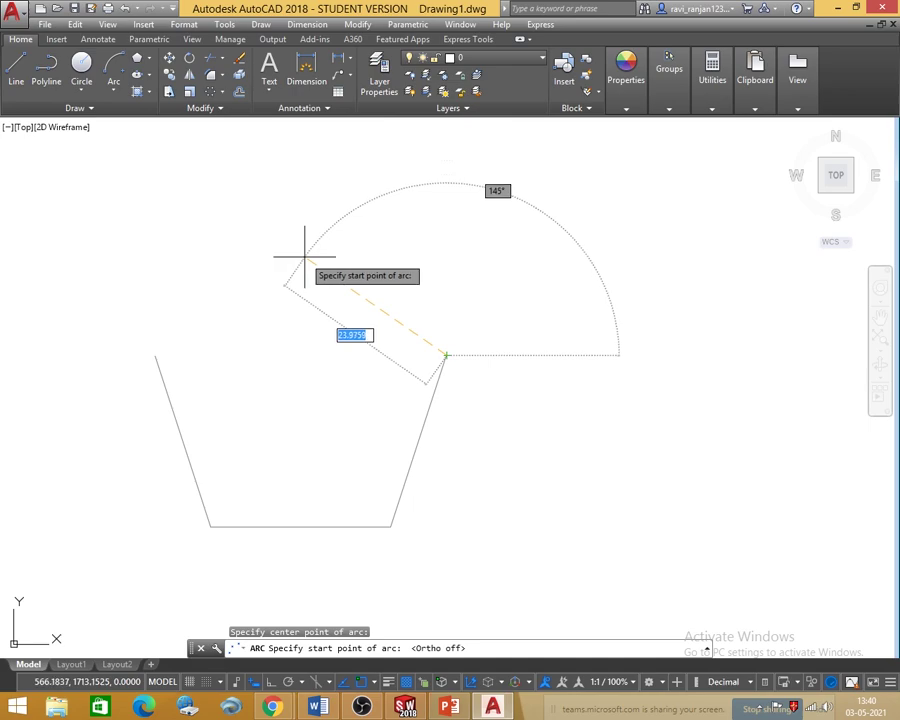
type("25")
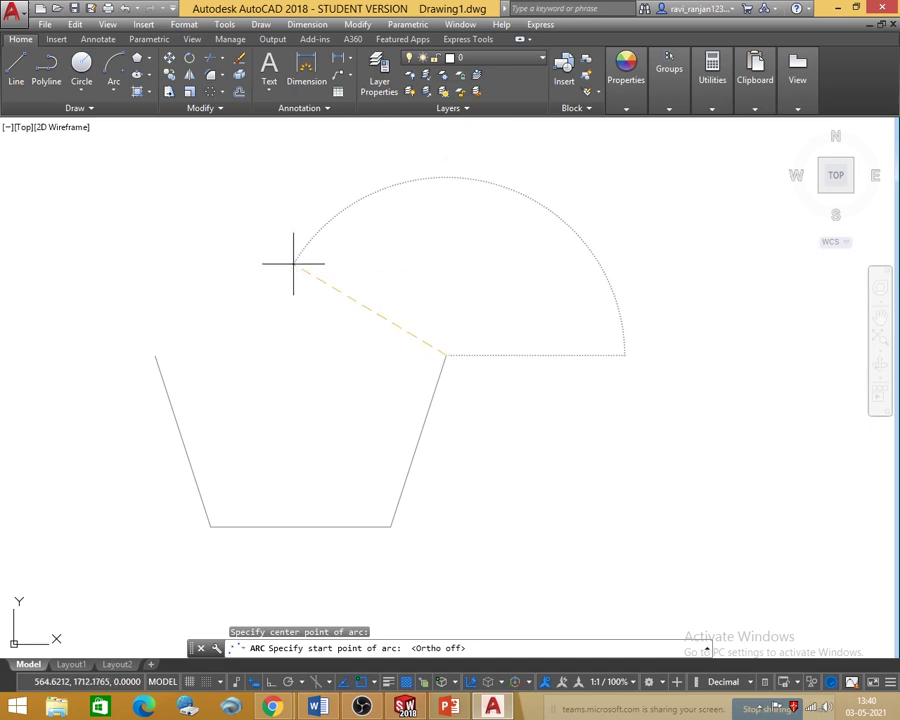
key("Return")
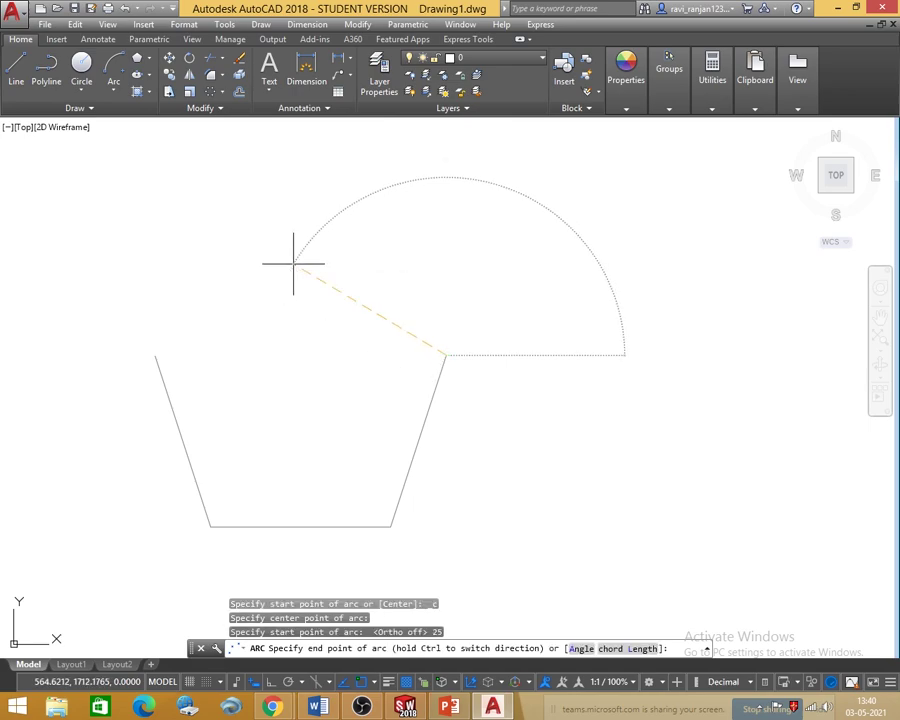
left_click(270, 316)
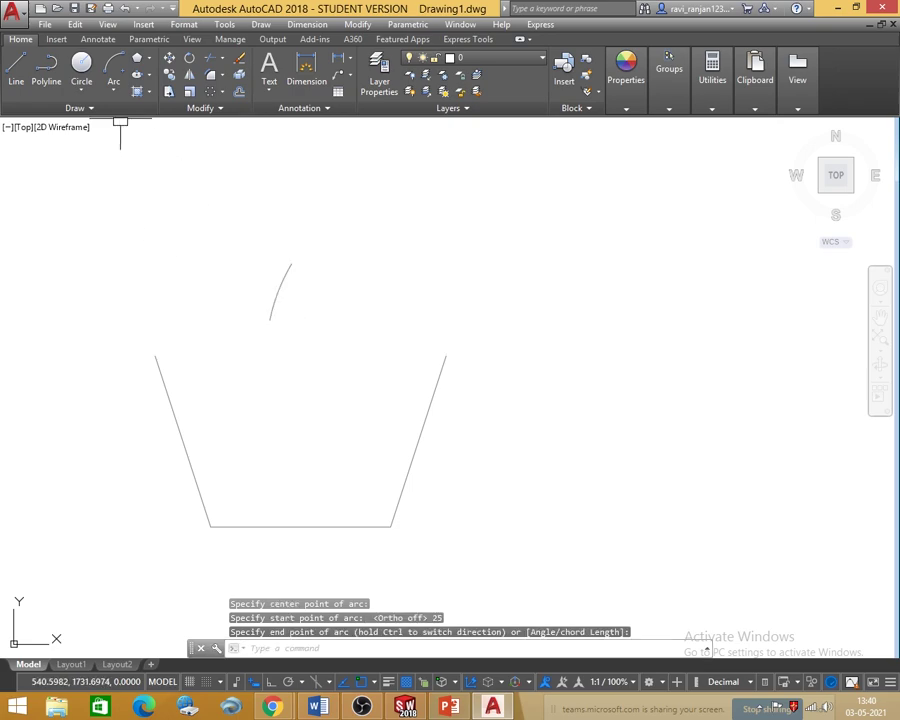
Draw a 25 mm radius arc above the pentagon's open top, centred on the upper end of the left inclined side.
key("Return")
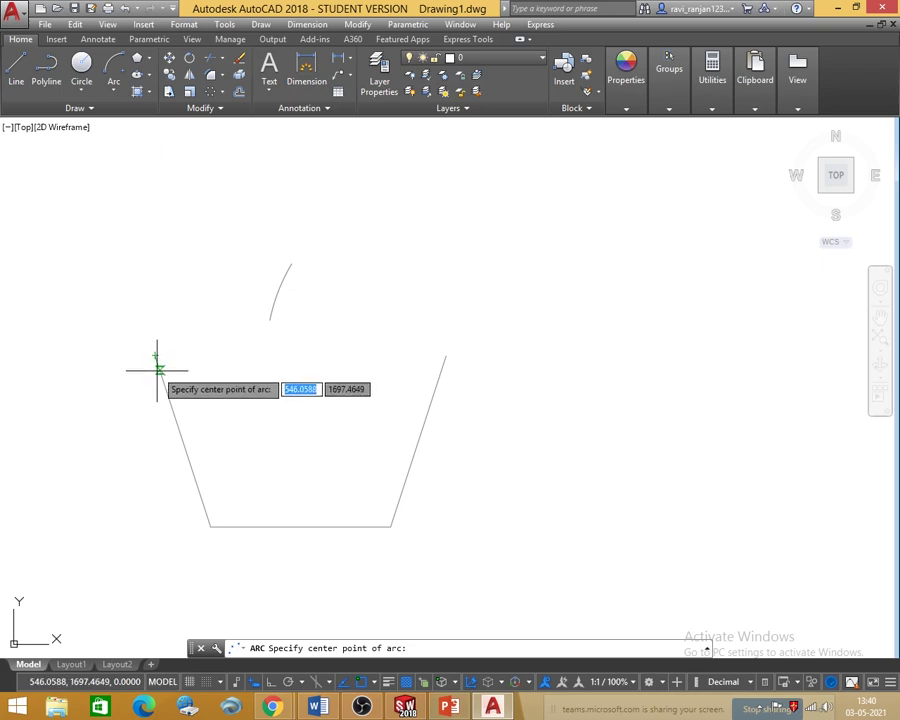
left_click(156, 356)
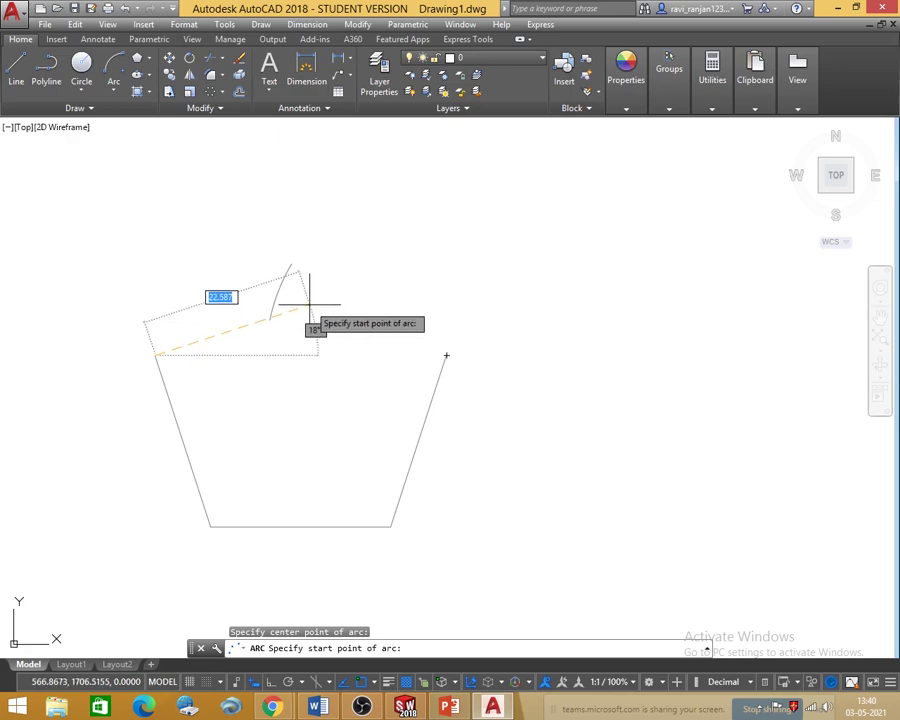
type("25")
key("Return")
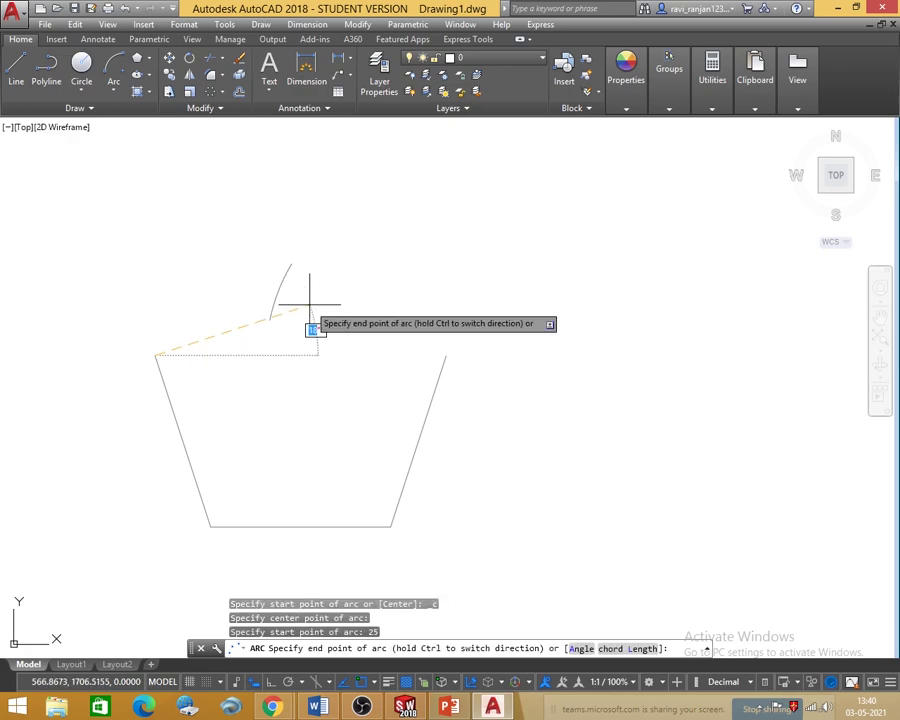
left_click(244, 255)
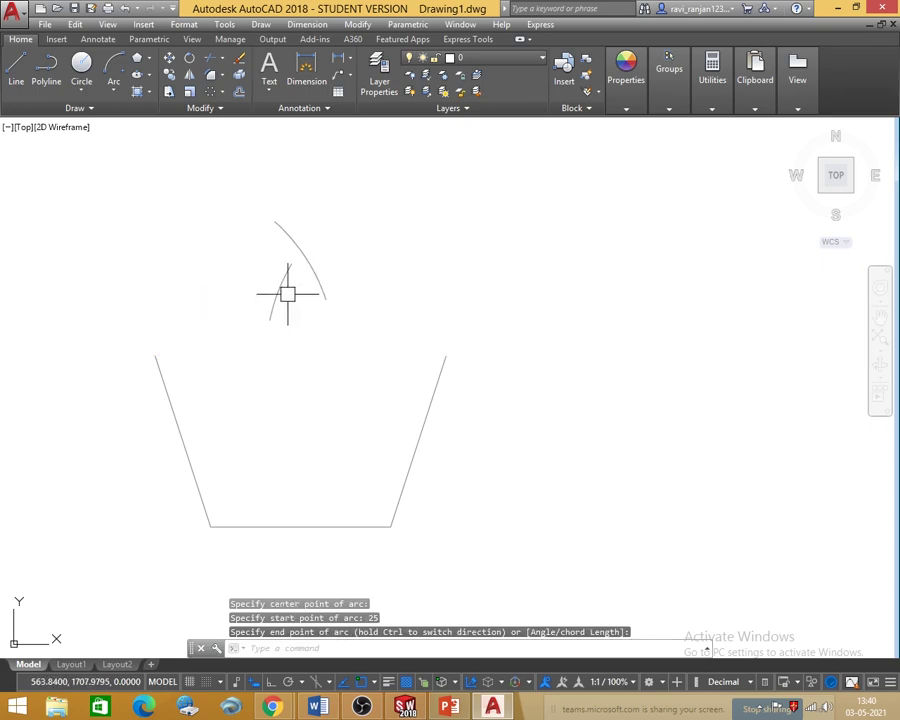
Erase the short arc centred on the right inclined side's upper end.
left_click(279, 290)
key("Delete")
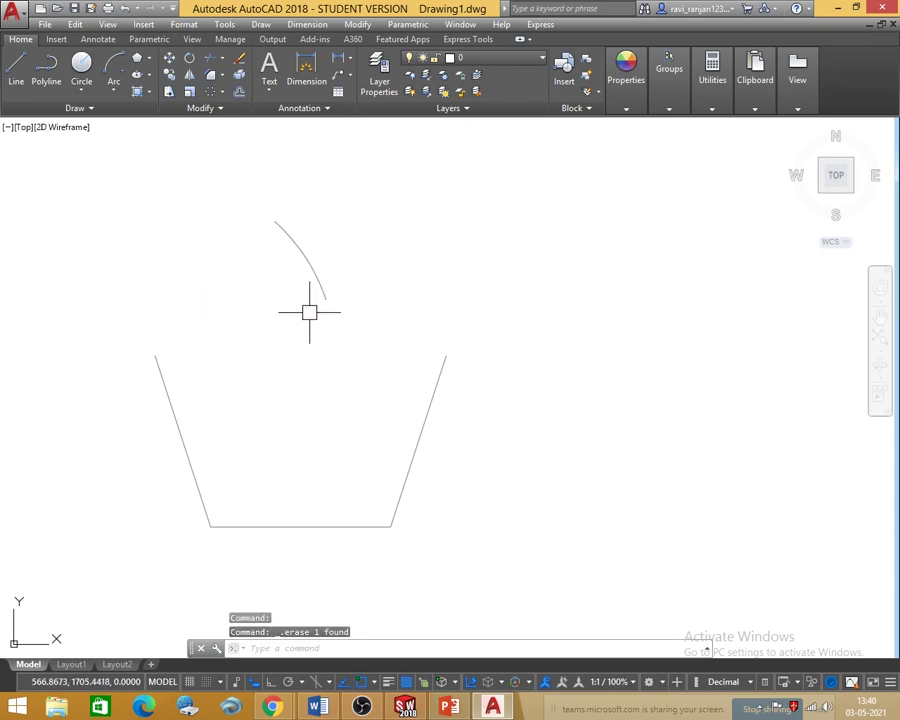
left_click(116, 80)
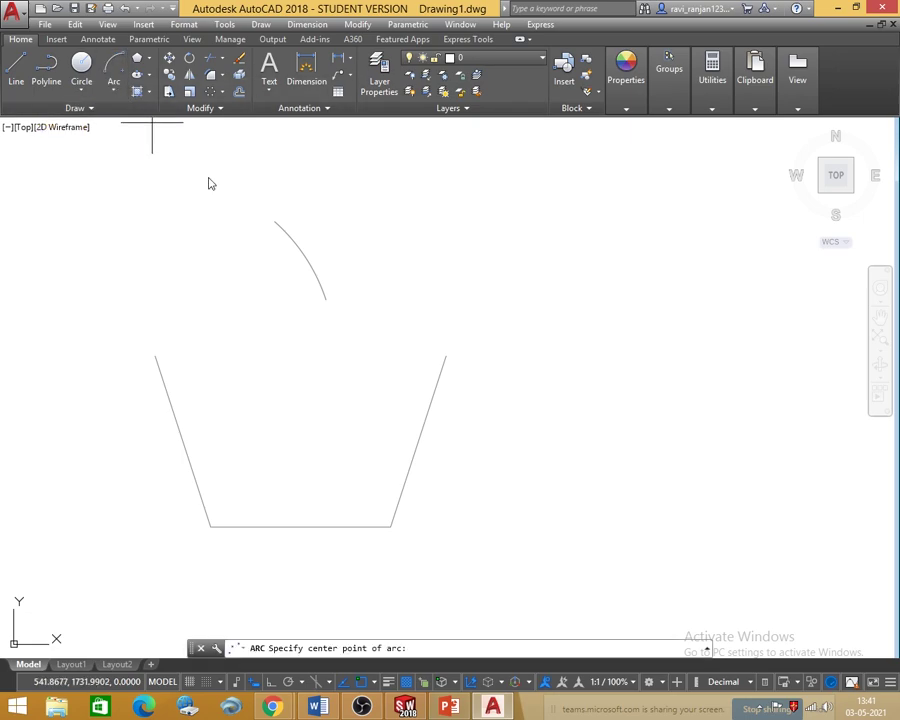
left_click(447, 355)
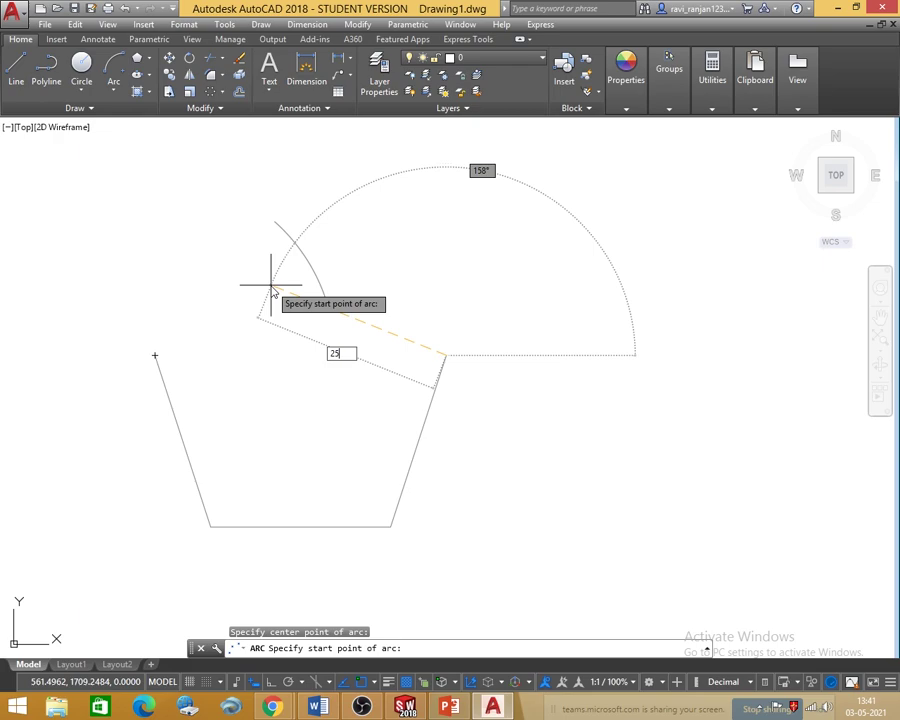
type("25")
key("Return")
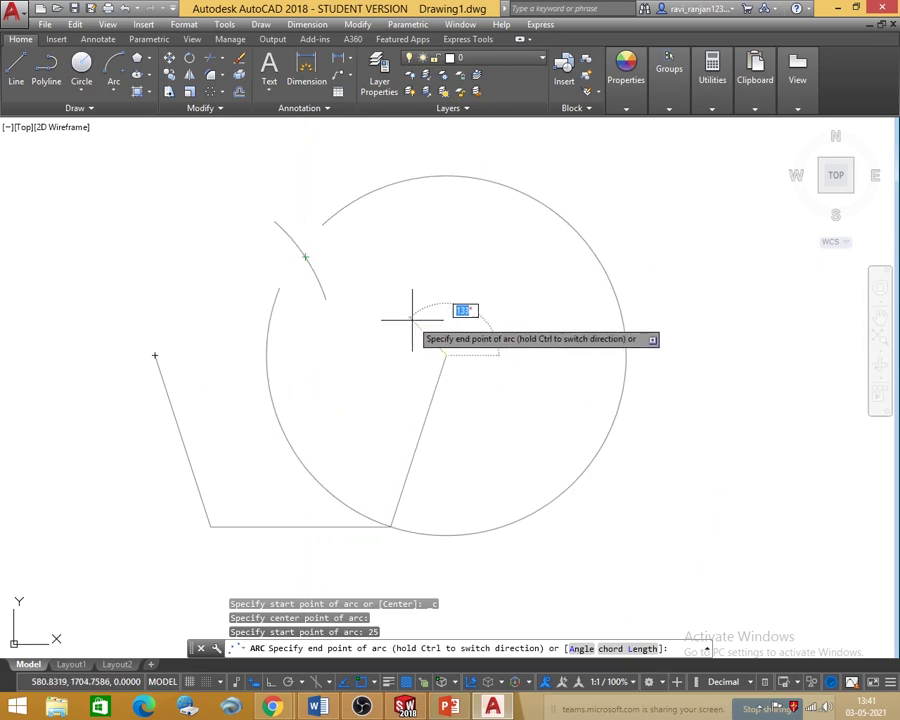
key("Escape")
Draw a 25 mm radius arc centred on the right inclined side's upper end so that it crosses the other arc.
key("Return")
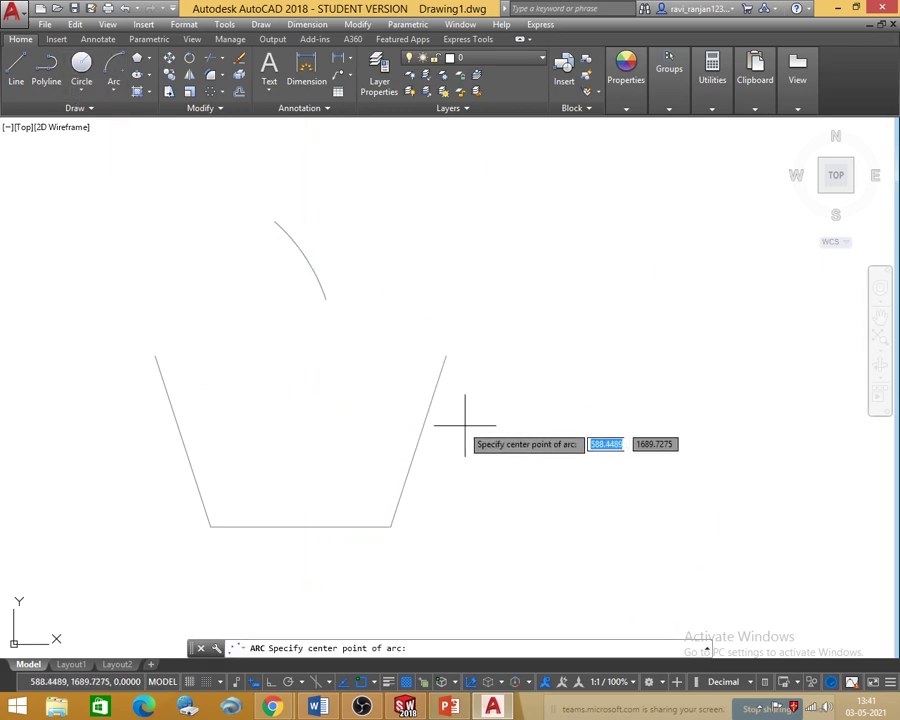
left_click(446, 355)
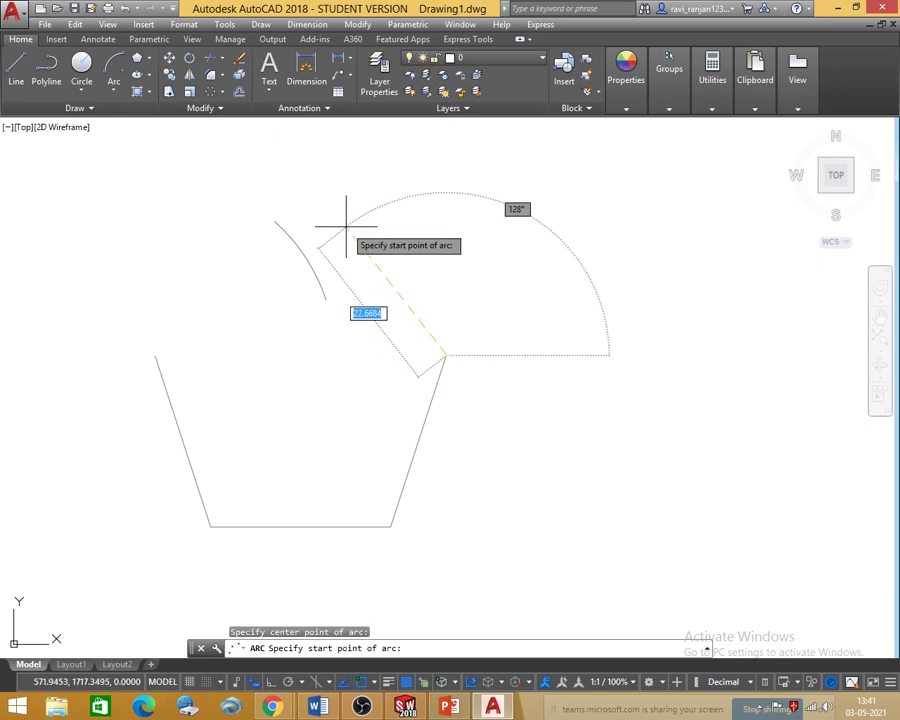
key("Return")
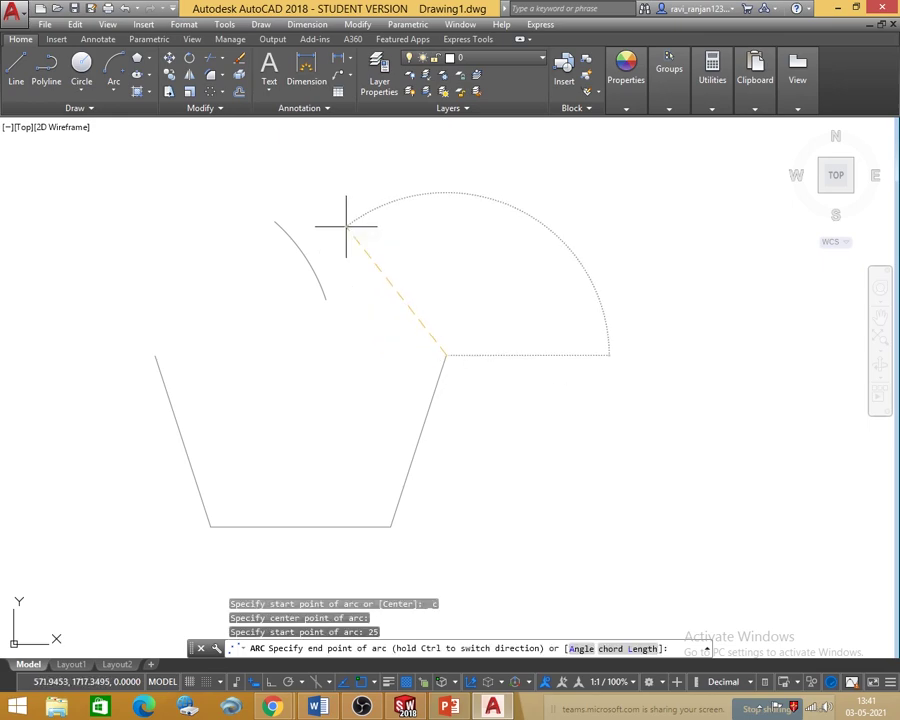
left_click(279, 287)
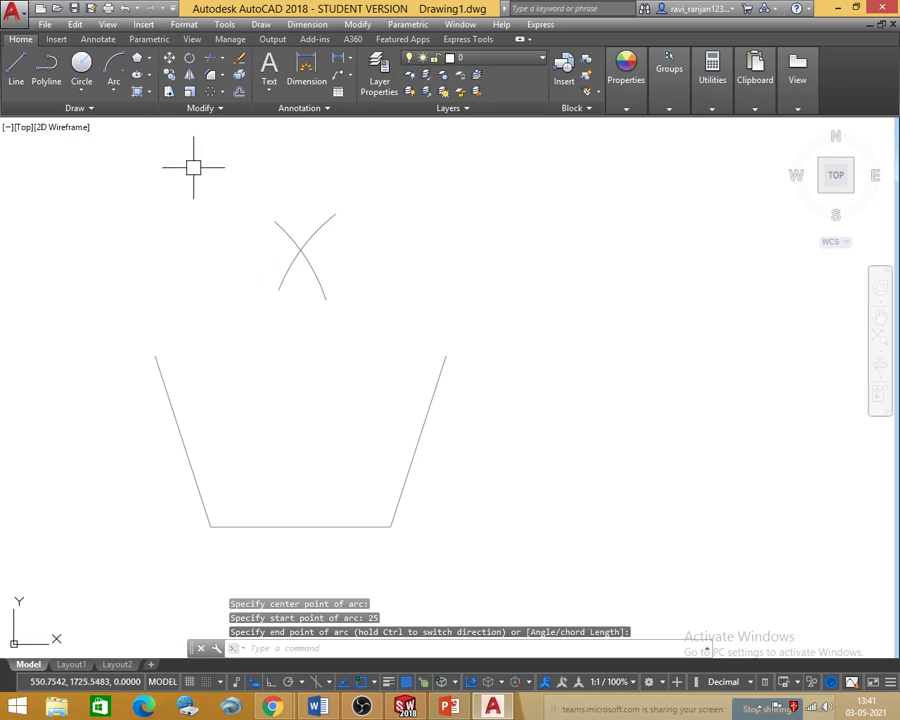
Close the pentagon with two lines from the upper ends of the inclined sides to the intersection of the arcs.
type("L")
key("Return")
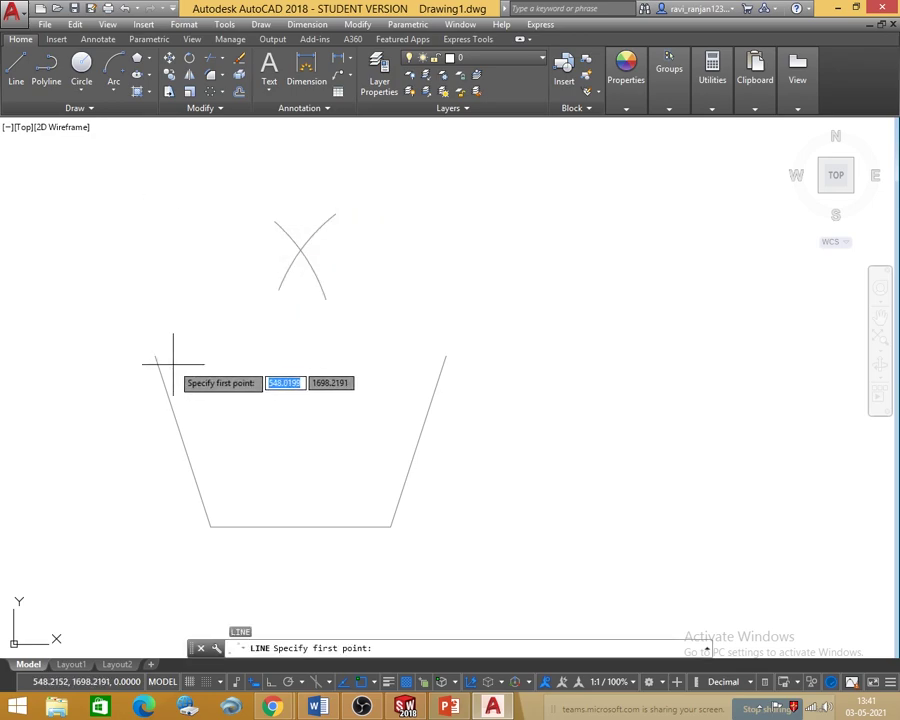
left_click(155, 355)
left_click(300, 249)
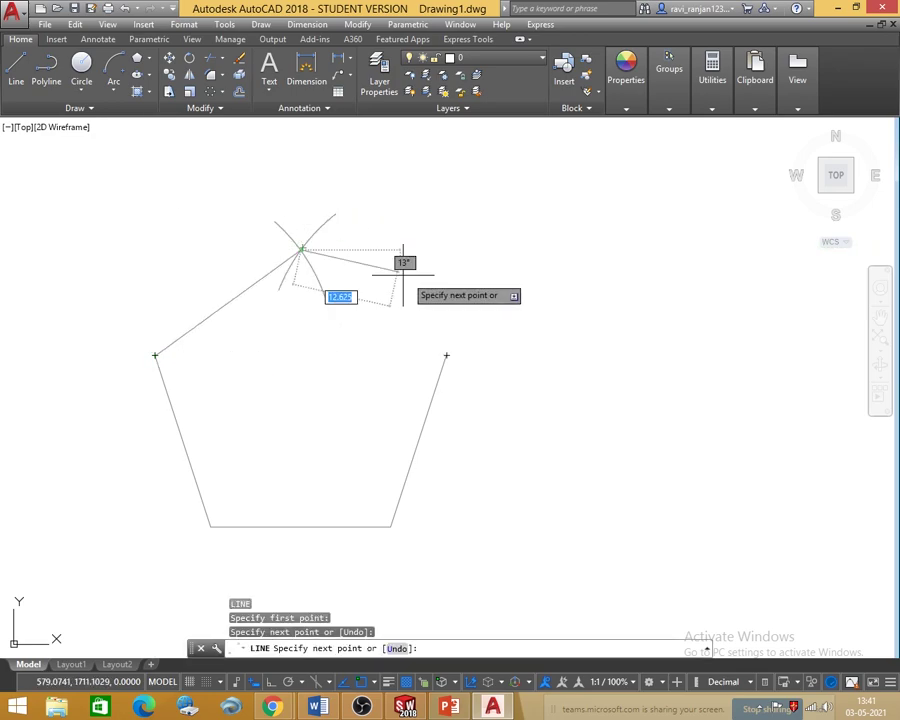
left_click(446, 355)
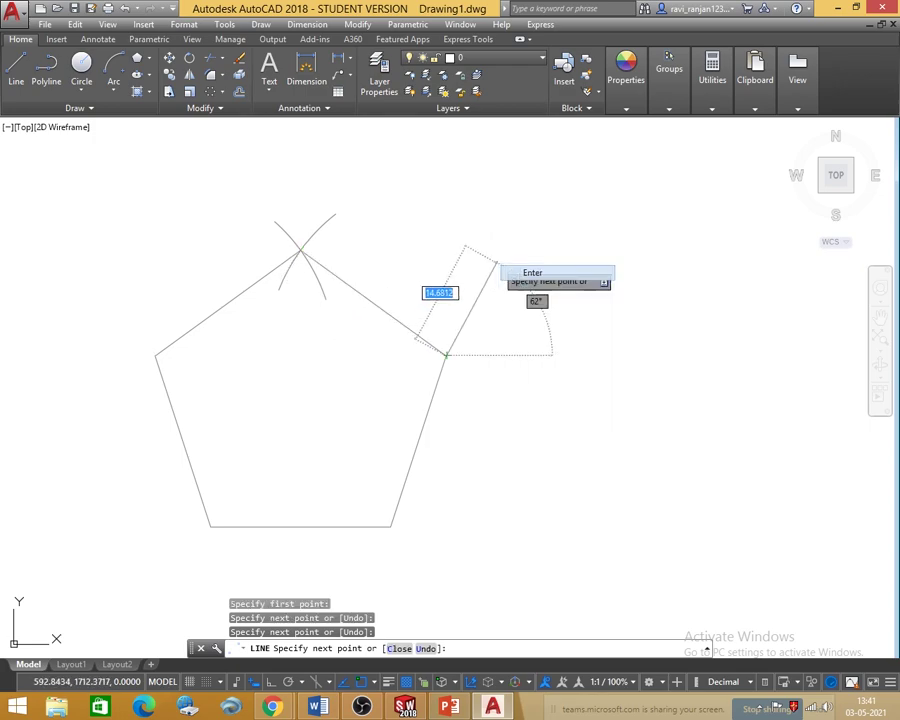
key("Return")
Check the pentagon's right corner with an angular dimension between its two adjoining sides, and erase that dimension.
left_click(346, 62)
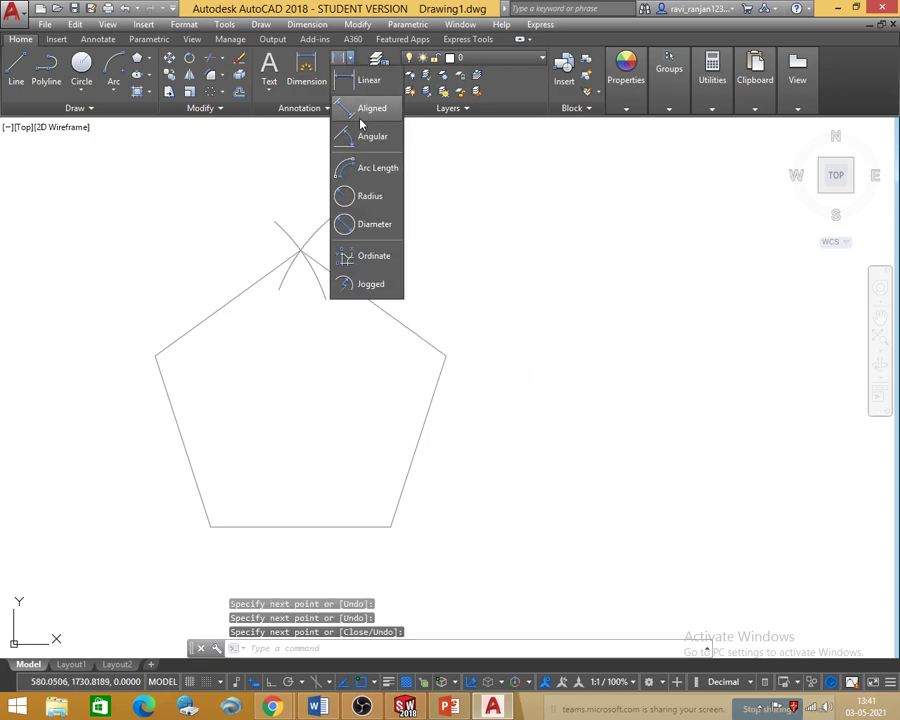
left_click(368, 156)
left_click(428, 382)
left_click(424, 340)
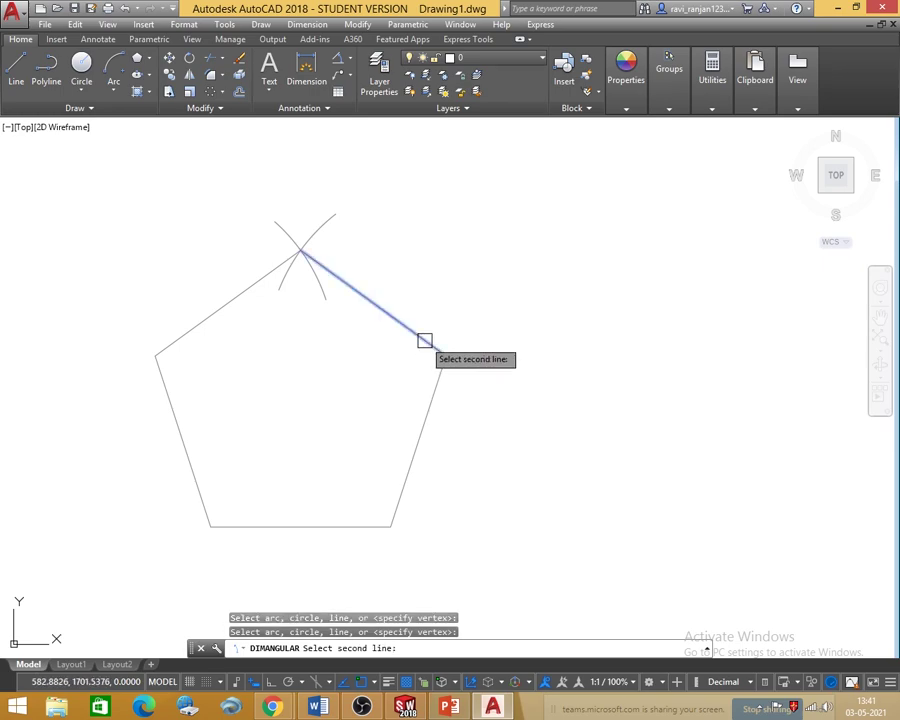
left_click(436, 372)
left_click(370, 368)
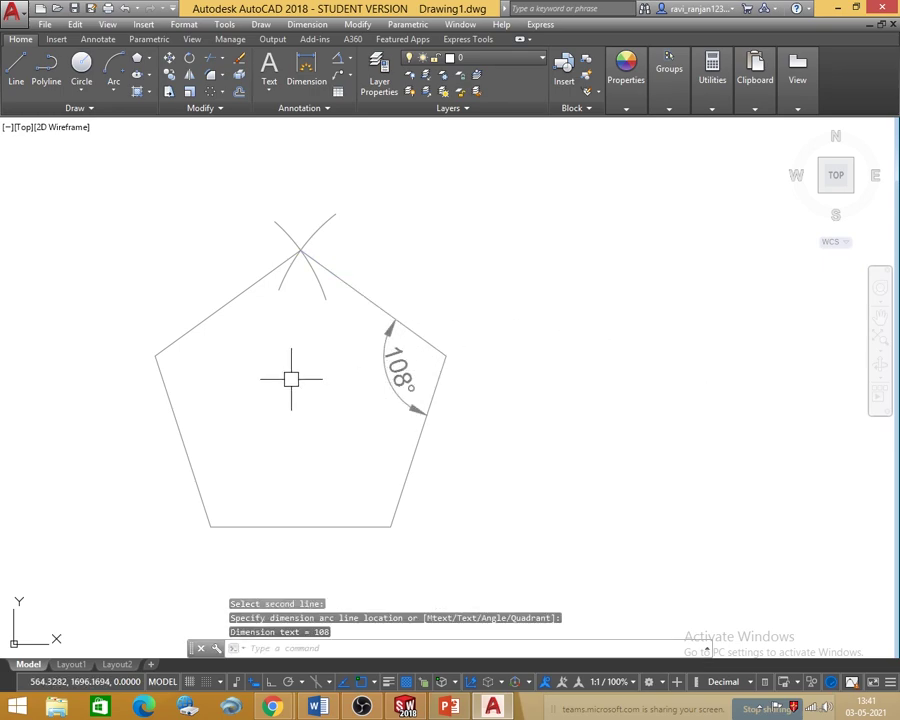
left_click(385, 378)
key("Delete")
Draw a horizontal line about 182 mm long through the pentagon's base with Ortho on, extending past both sides of the pentagon.
scroll(270, 320, "down", 3)
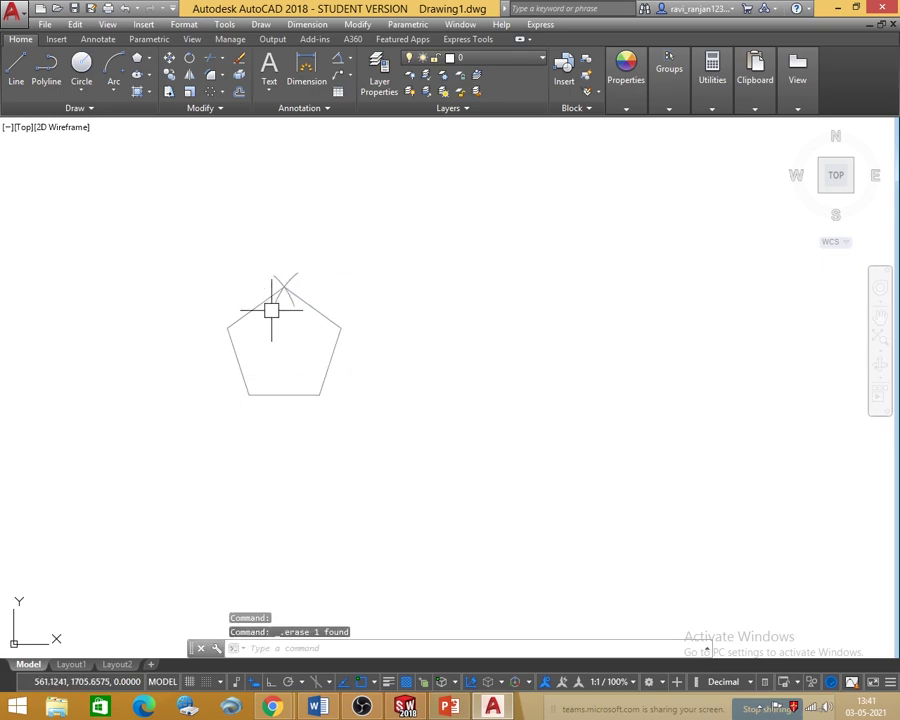
scroll(286, 353, "up", 2)
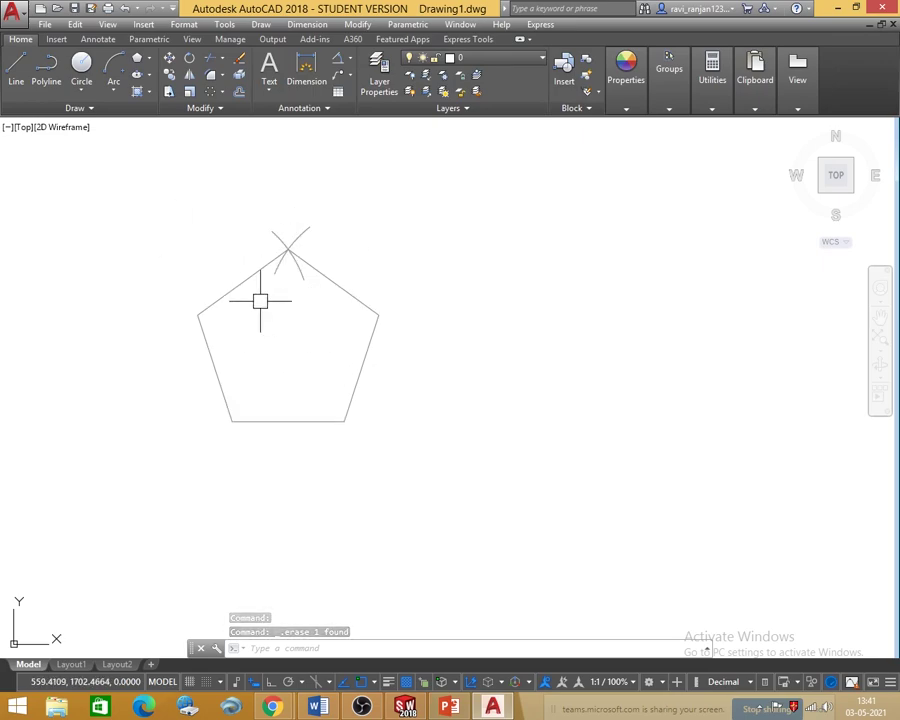
mouse_move(300, 323)
middle_mouse_down()
mouse_move(262, 316)
mouse_move(277, 292)
middle_mouse_up()
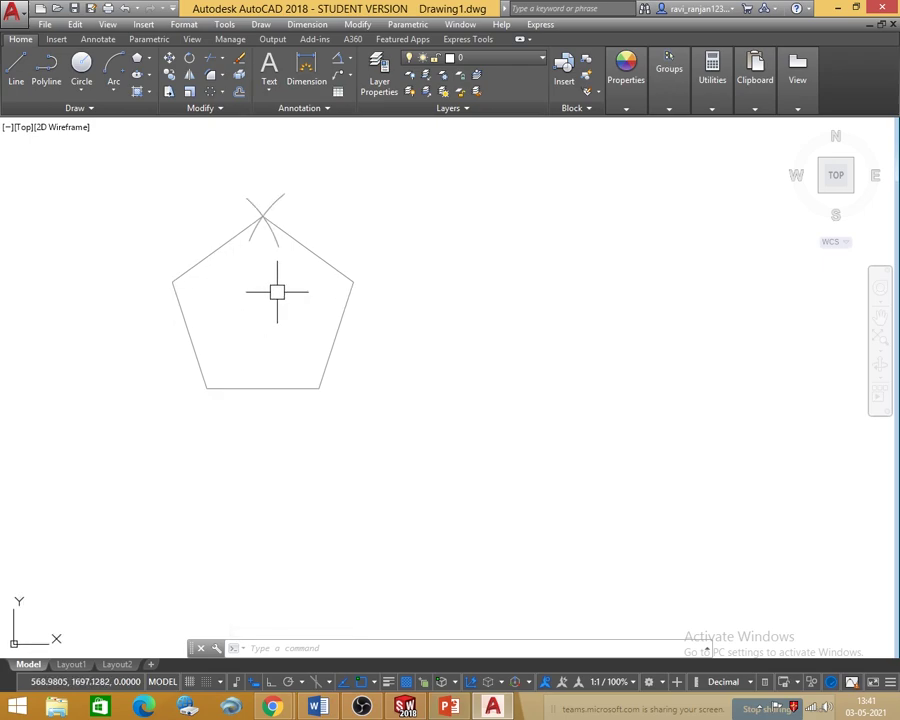
left_click(15, 66)
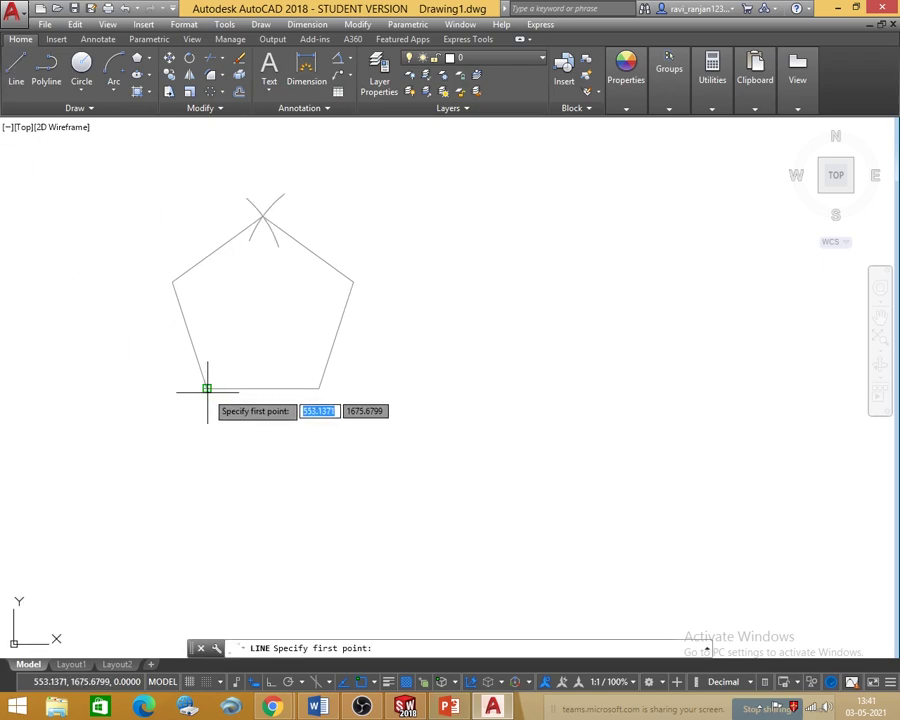
left_click(49, 387)
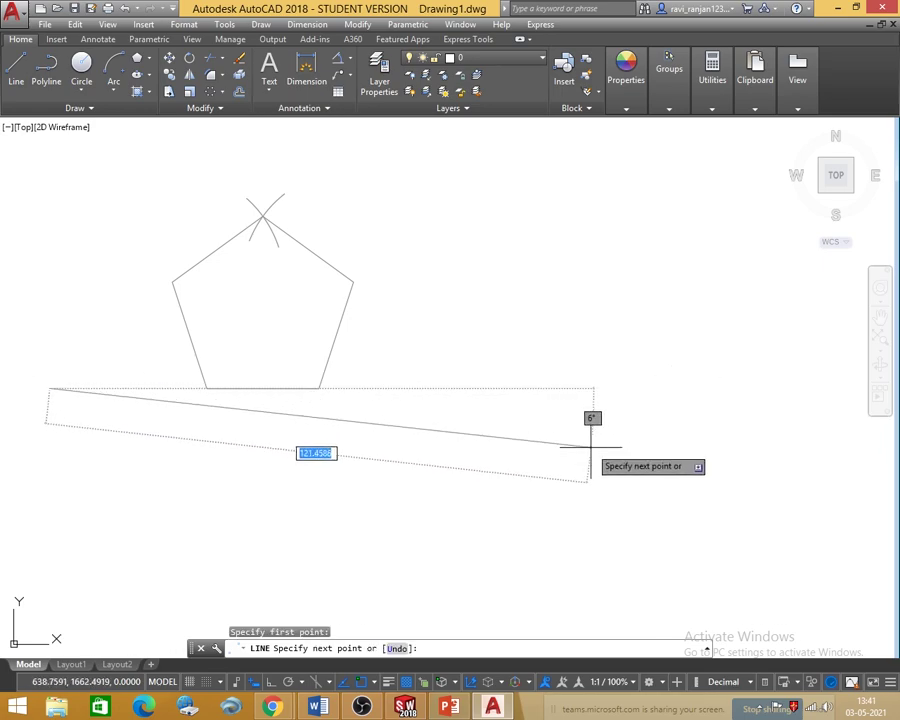
key("F8")
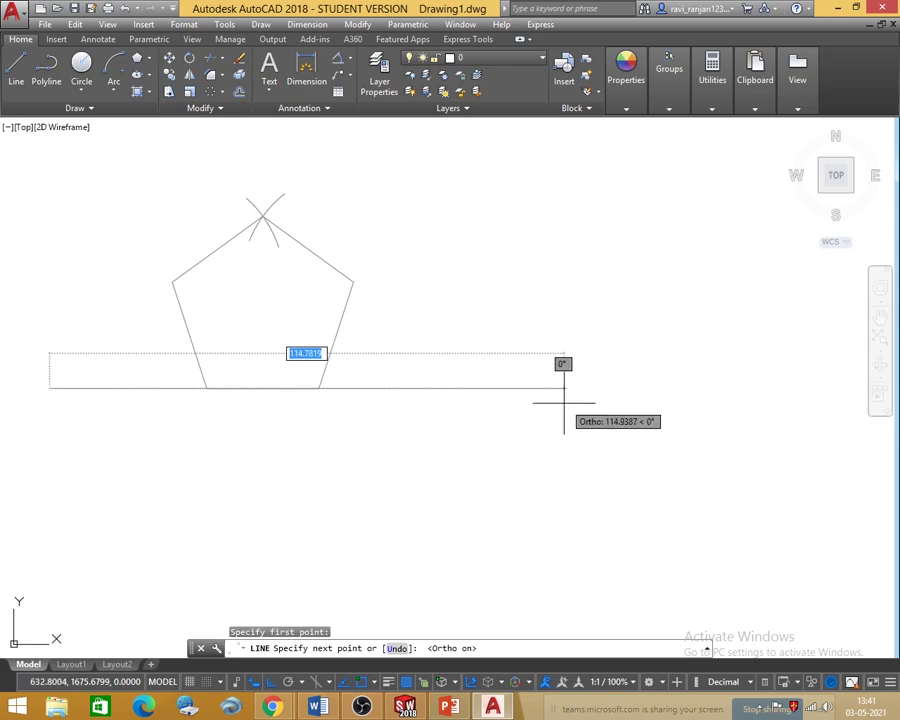
scroll(563, 403, "down", 2)
middle_click_drag(716, 372, 638, 362)
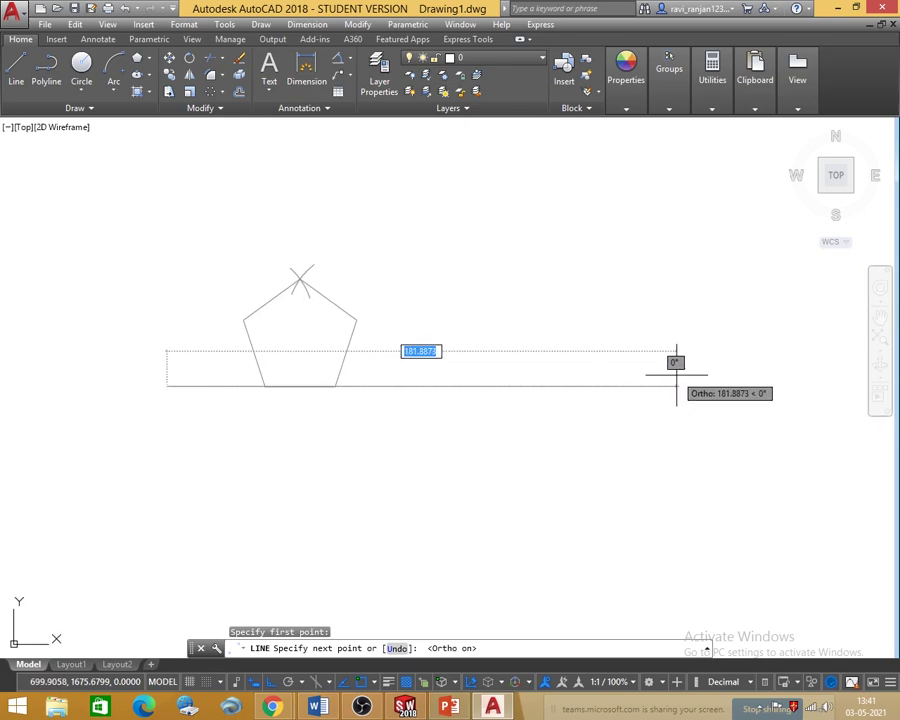
left_click(676, 375)
key("Return")
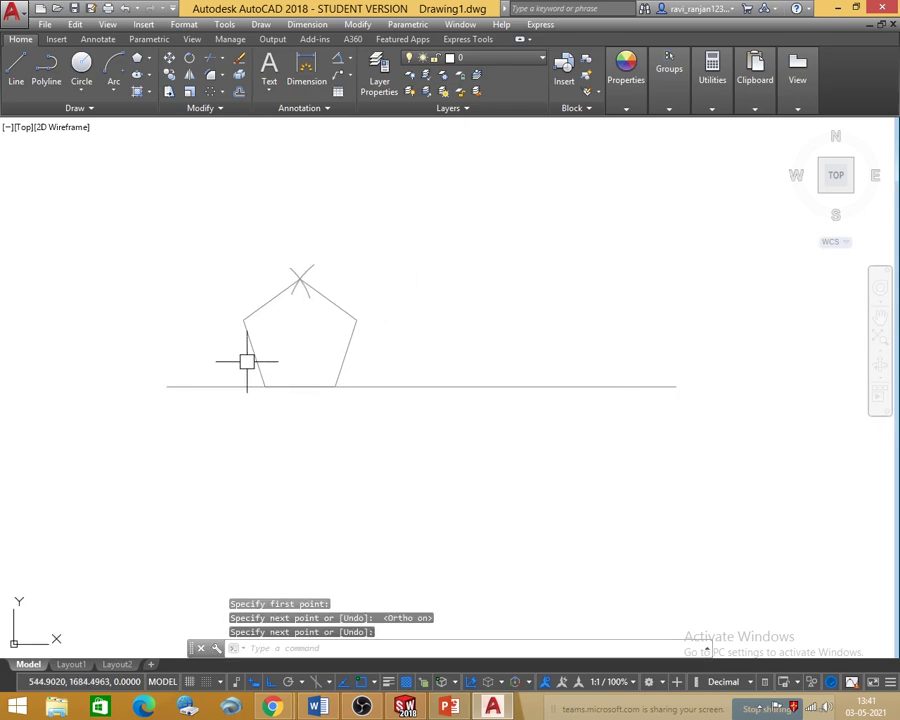
Set the current object colour to black (0,0,0) and the lineweight to 0.30 mm, with lineweight display turned on.
middle_click_drag(304, 340, 290, 324)
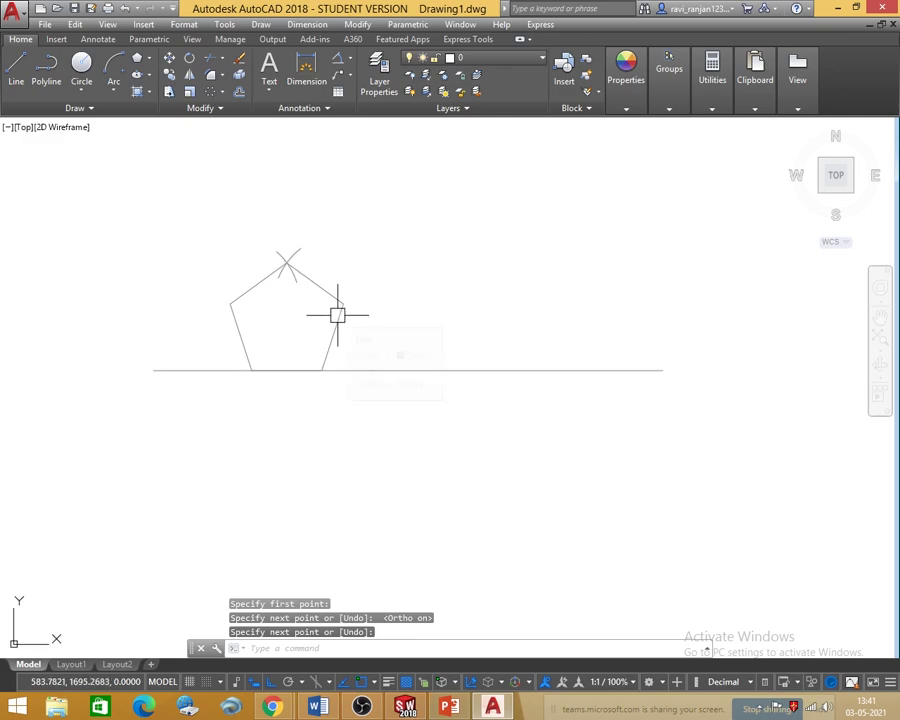
left_click(669, 108)
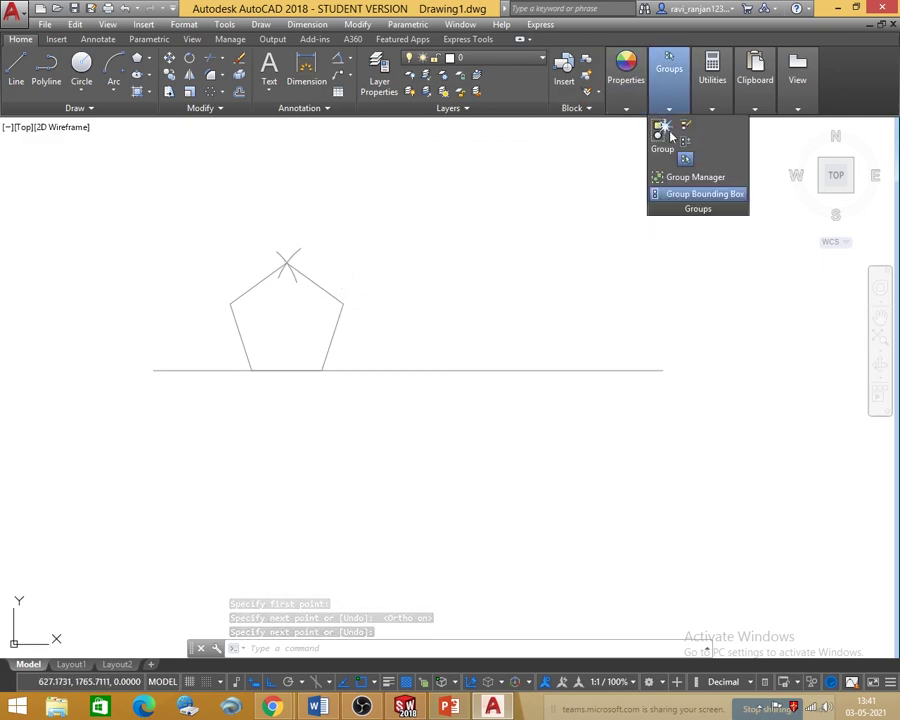
left_click(620, 101)
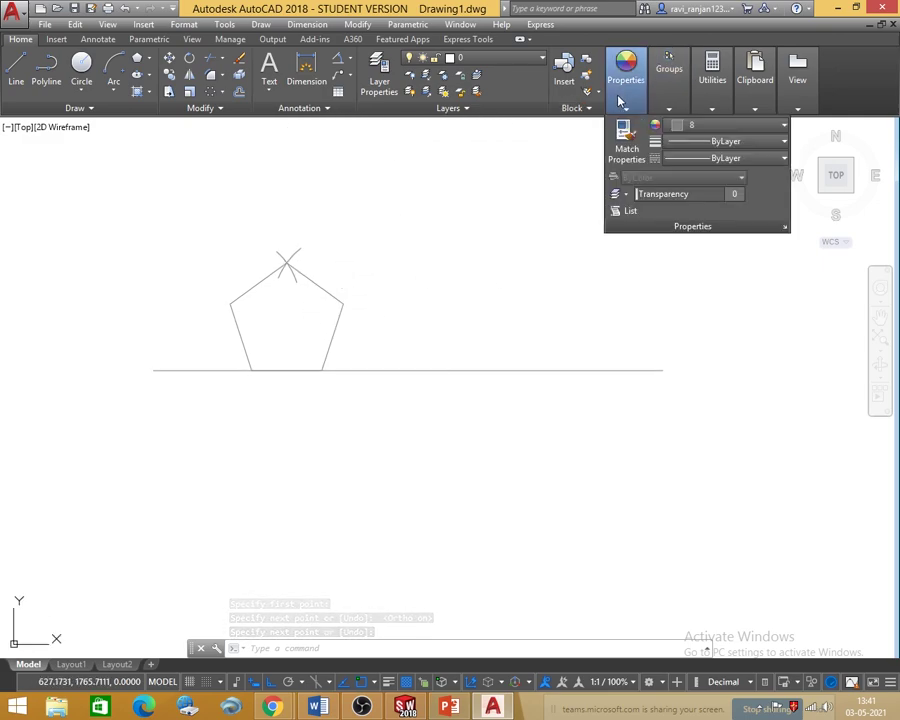
left_click(688, 126)
left_click(673, 183)
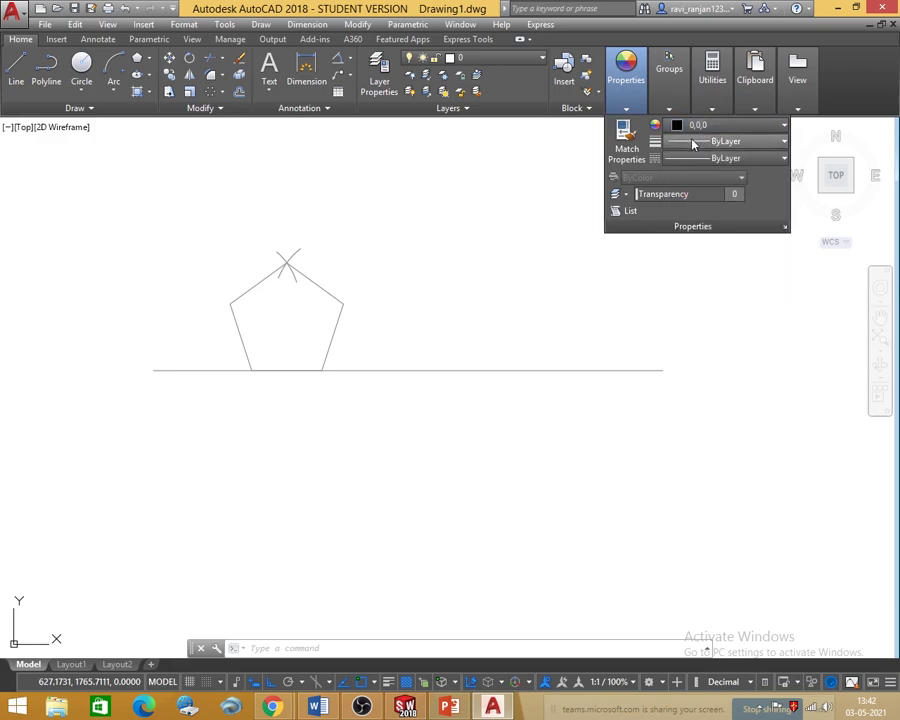
left_click(693, 142)
left_click(710, 327)
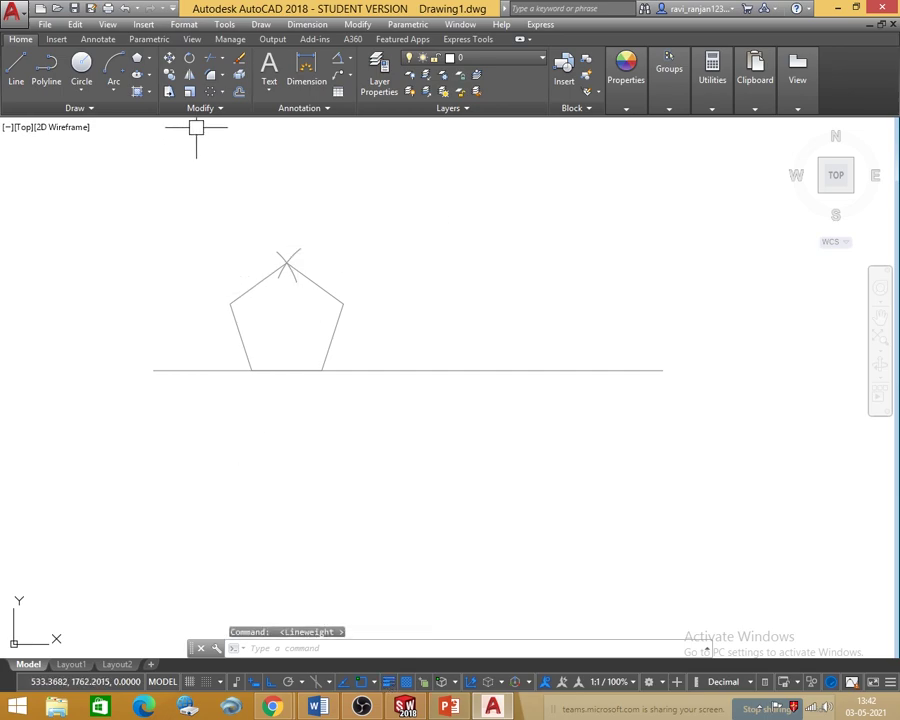
Trace all five sides of the pentagon with lines snapped to its corners, starting and ending at the base's left end.
left_click(15, 62)
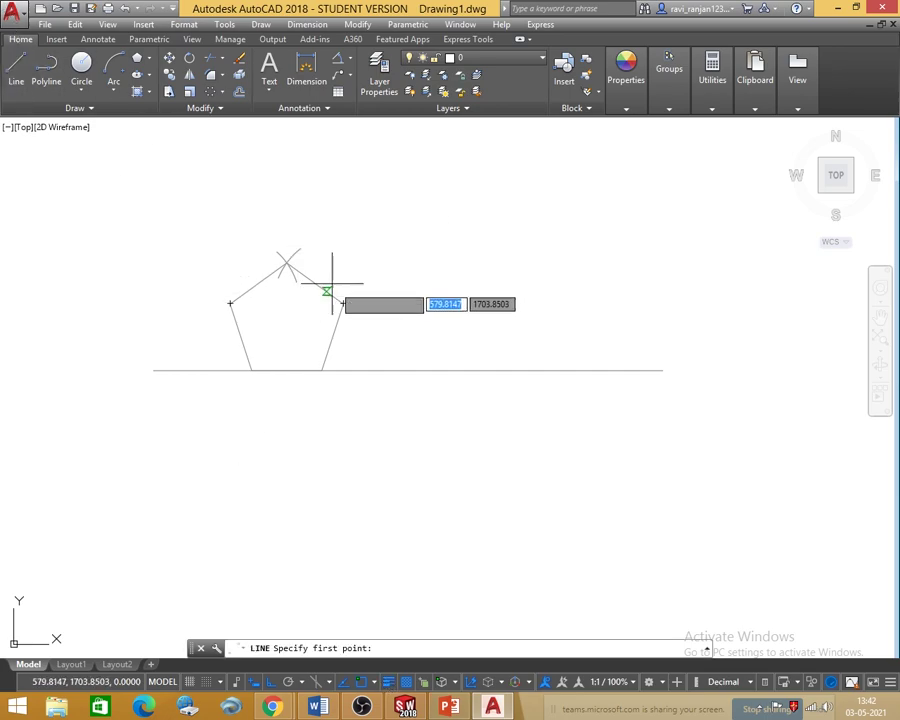
left_click(252, 371)
left_click(230, 303)
scroll(300, 295, "up", 2)
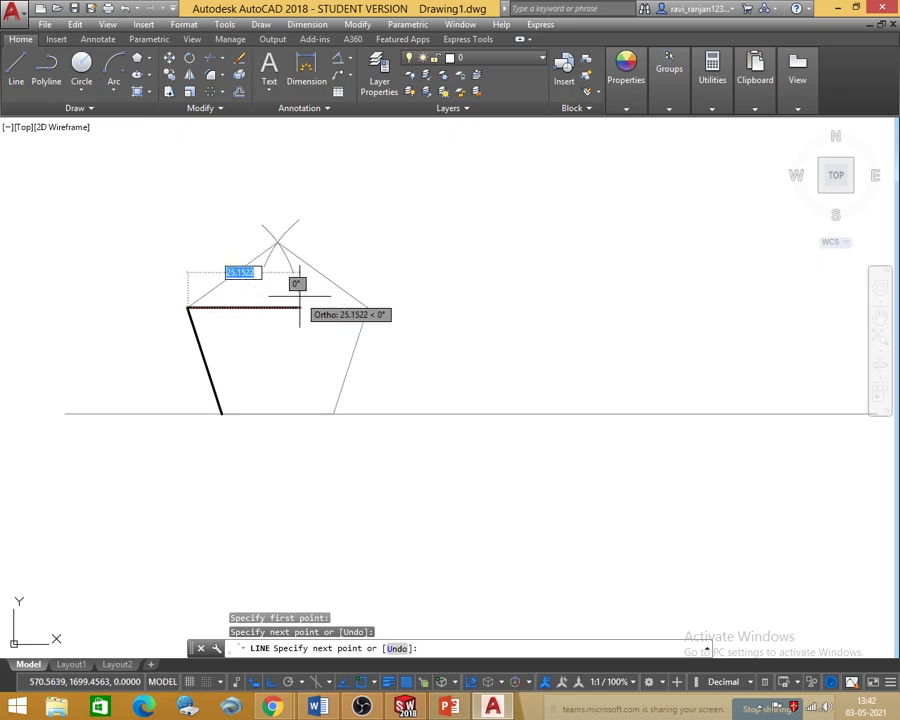
left_click(277, 240)
left_click(366, 307)
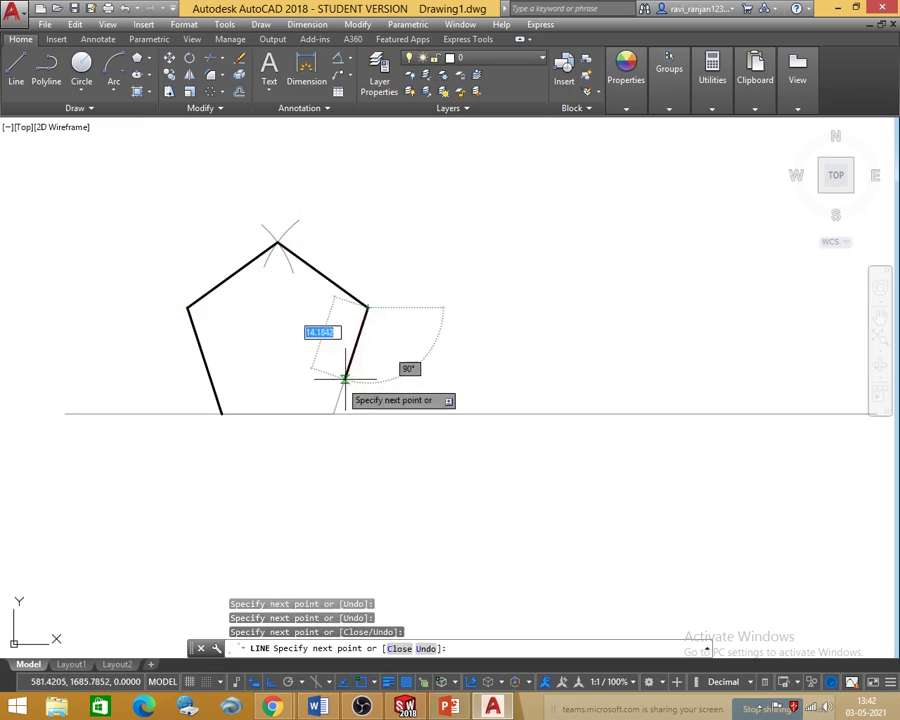
left_click(333, 412)
left_click(221, 412)
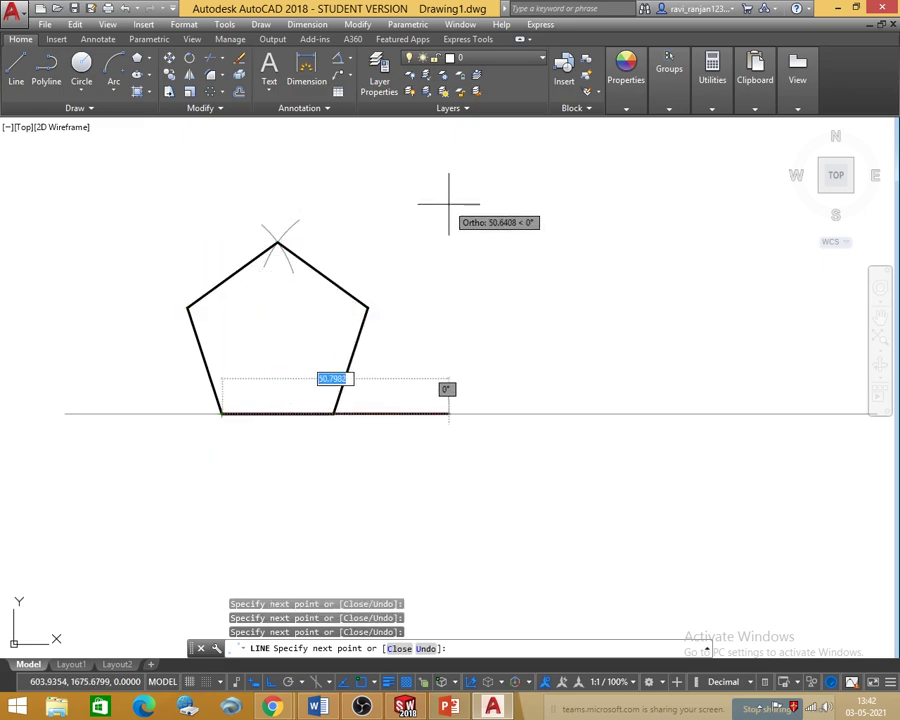
right_click(448, 205)
left_click(458, 212)
scroll(325, 217, "down", 2)
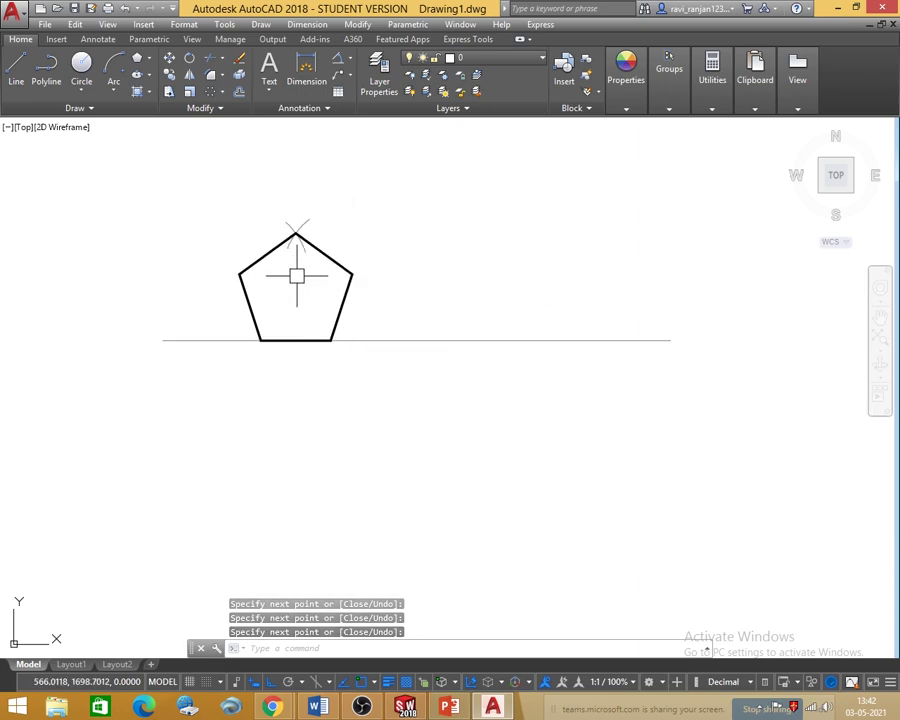
scroll(304, 288, "up", 2)
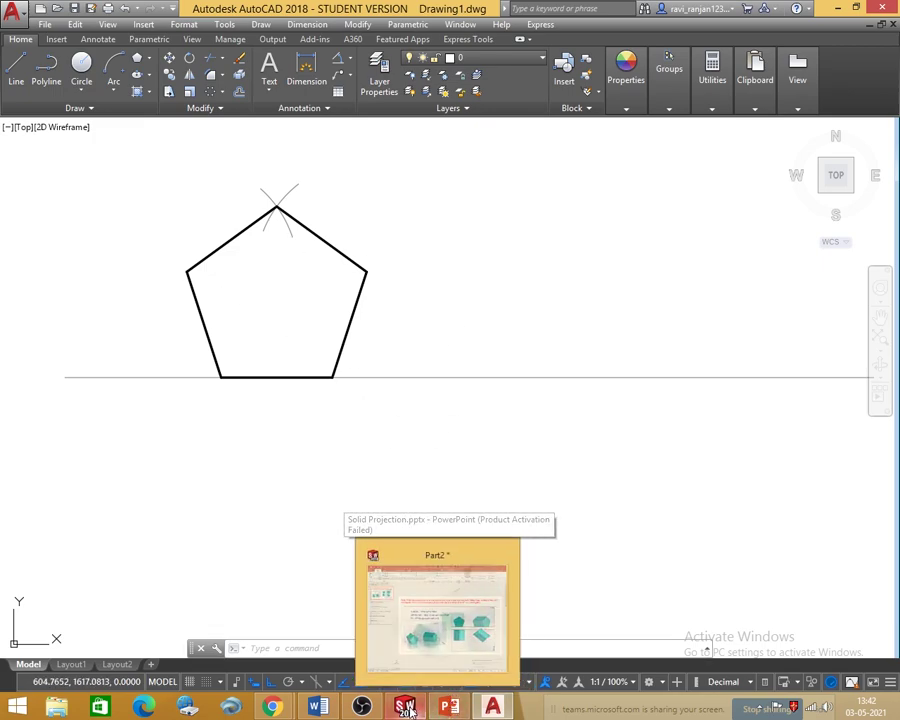
Switch to SOLIDWORKS, examine the two pentagonal prisms against the reference planes from several angles, and return to AutoCAD.
left_click(400, 663)
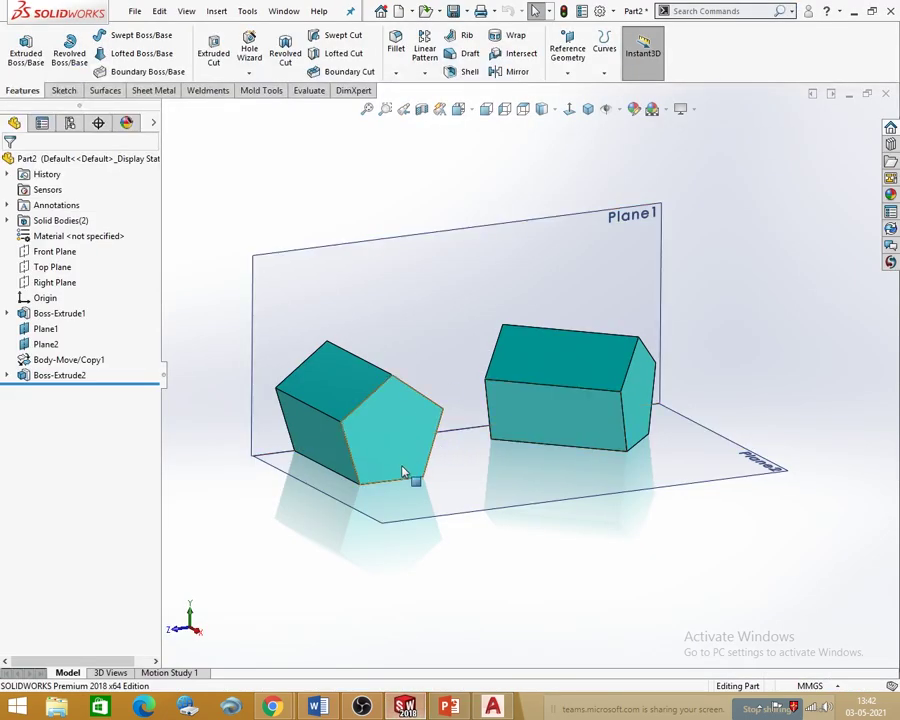
scroll(400, 440, "up", 1)
scroll(456, 450, "down", 3)
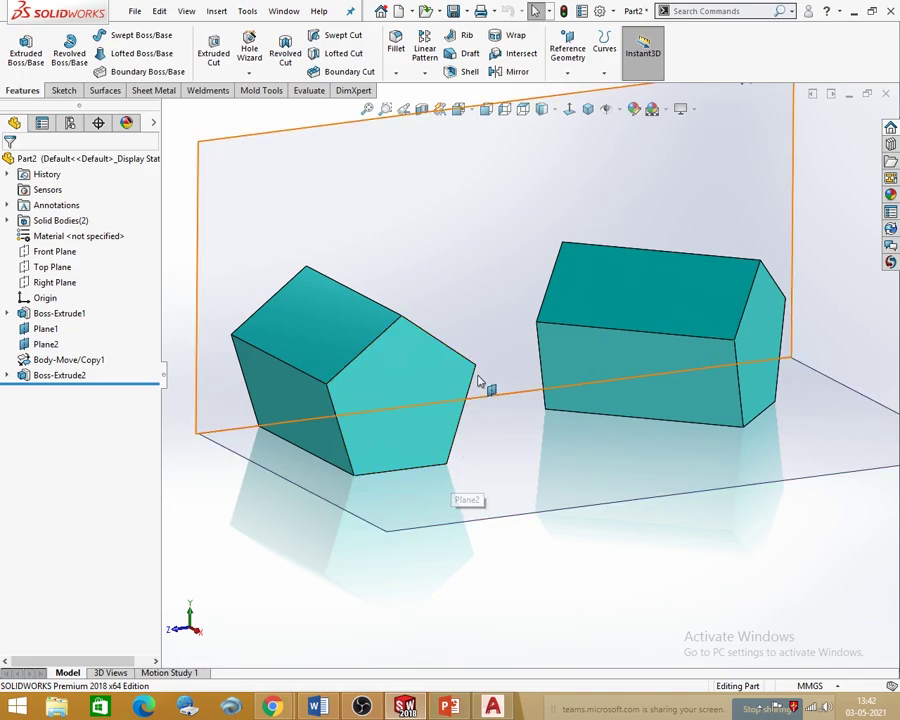
middle_click_drag(325, 372, 473, 393)
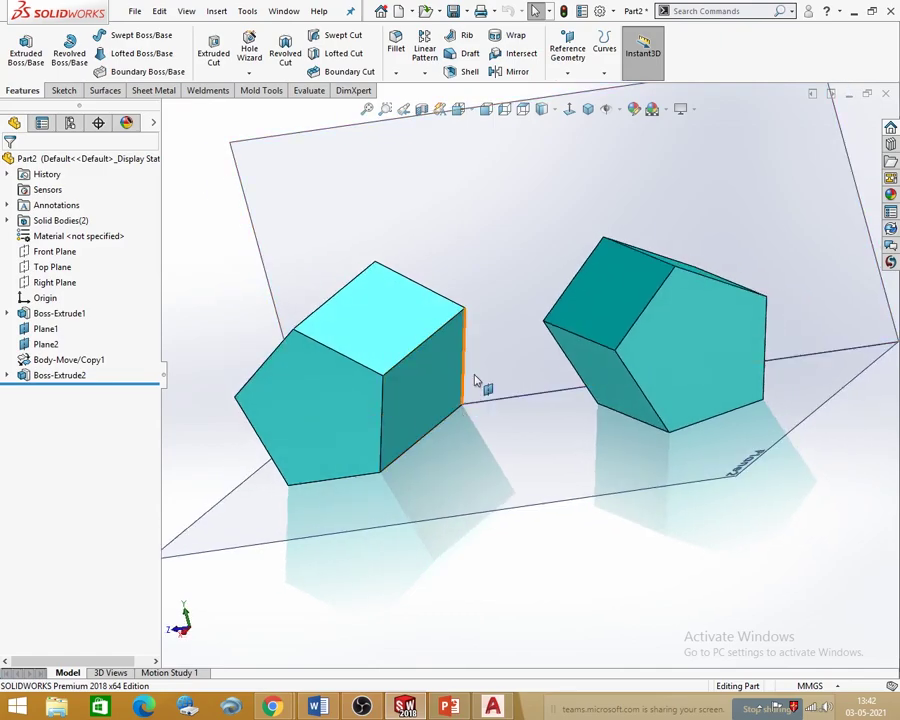
middle_click_drag(500, 327, 252, 436)
middle_click_drag(313, 450, 438, 458)
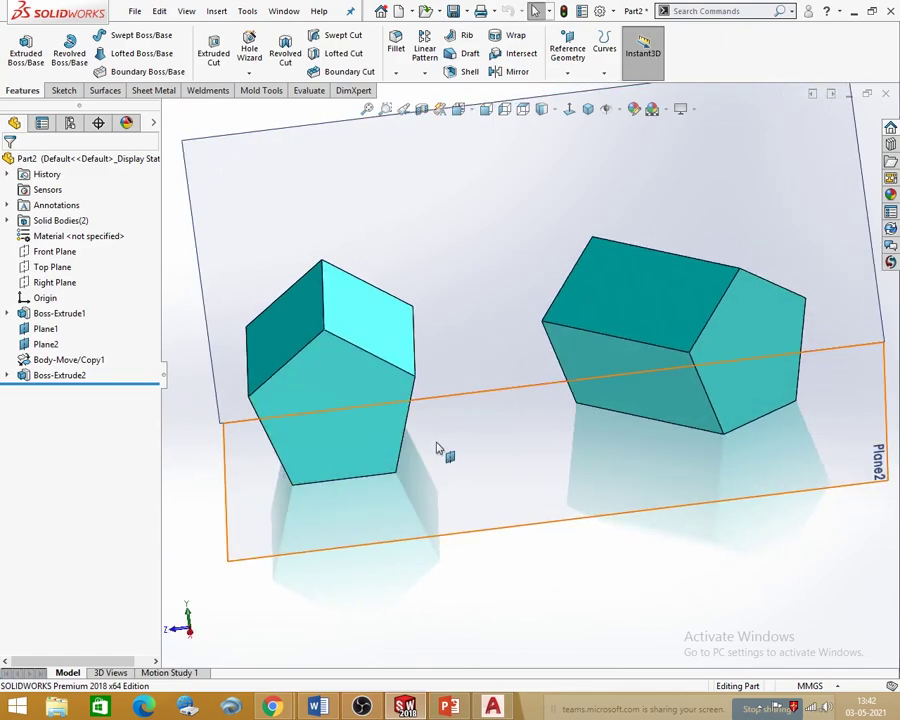
middle_click_drag(355, 246, 500, 282)
left_click(853, 12)
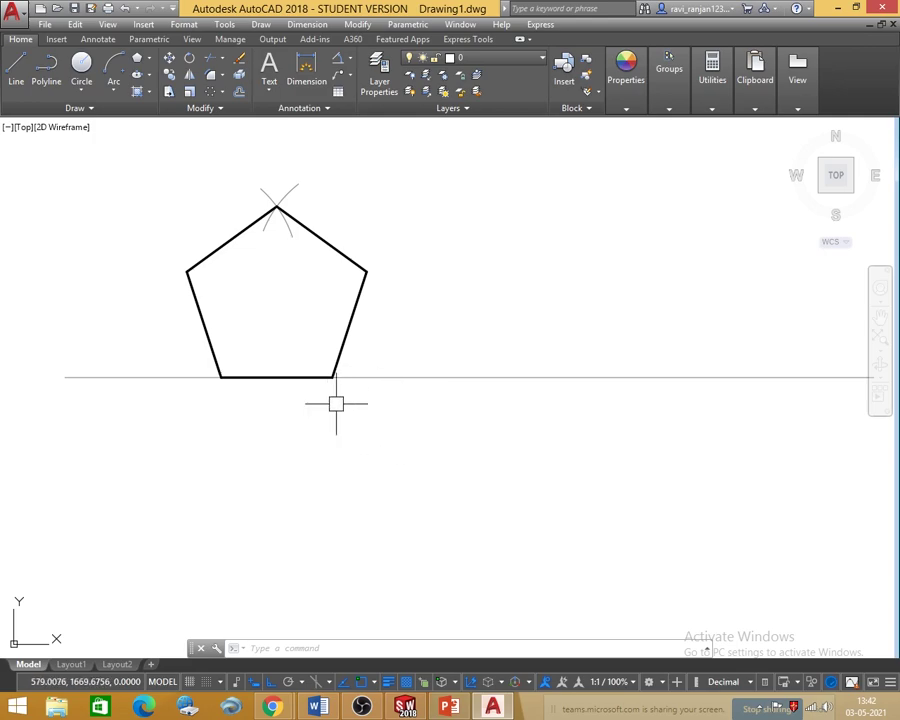
Set the current colour to Blue and add the multiline text label "a" below the left end of the pentagon's base.
left_click(268, 66)
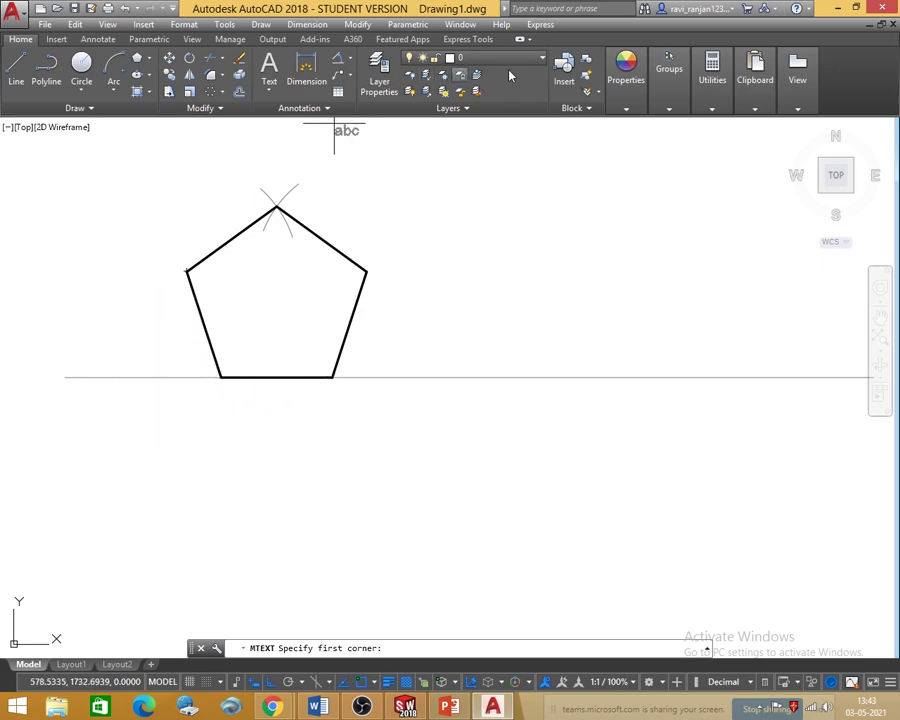
left_click(626, 105)
left_click(735, 125)
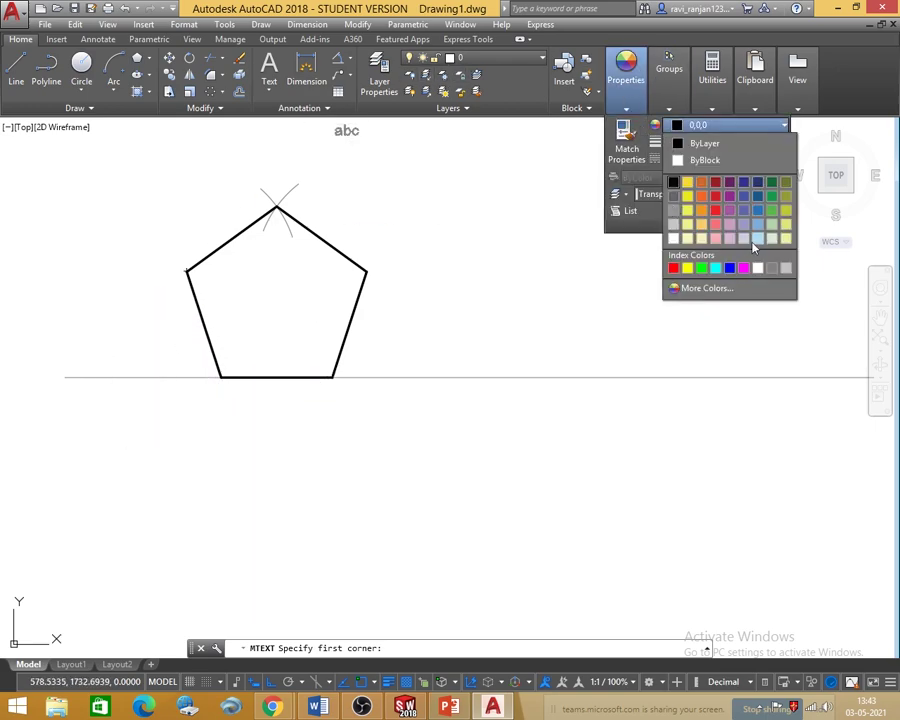
left_click(733, 270)
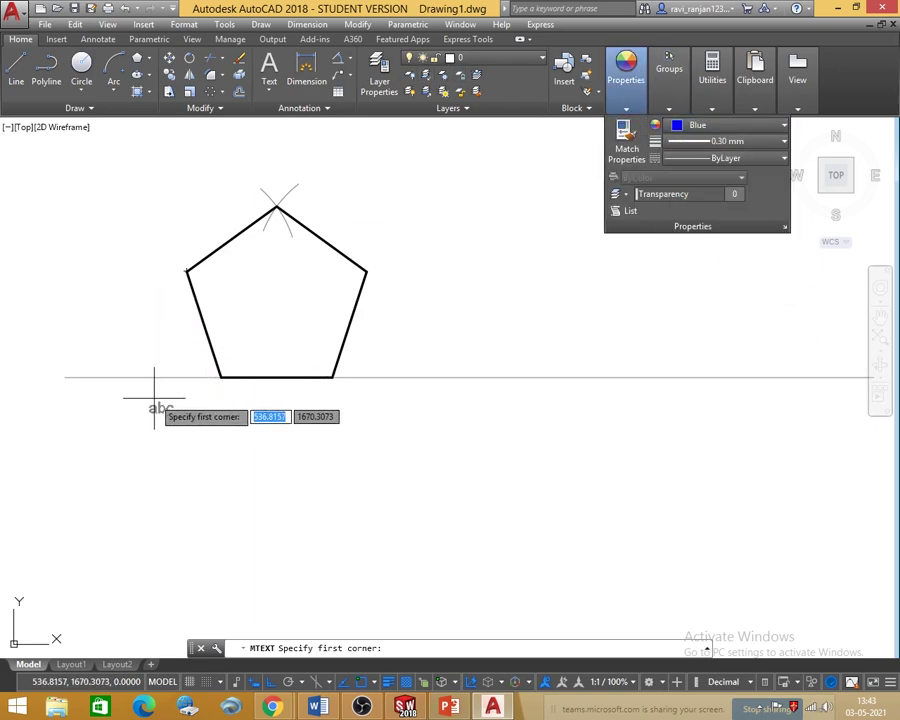
left_click(210, 392)
key("Escape")
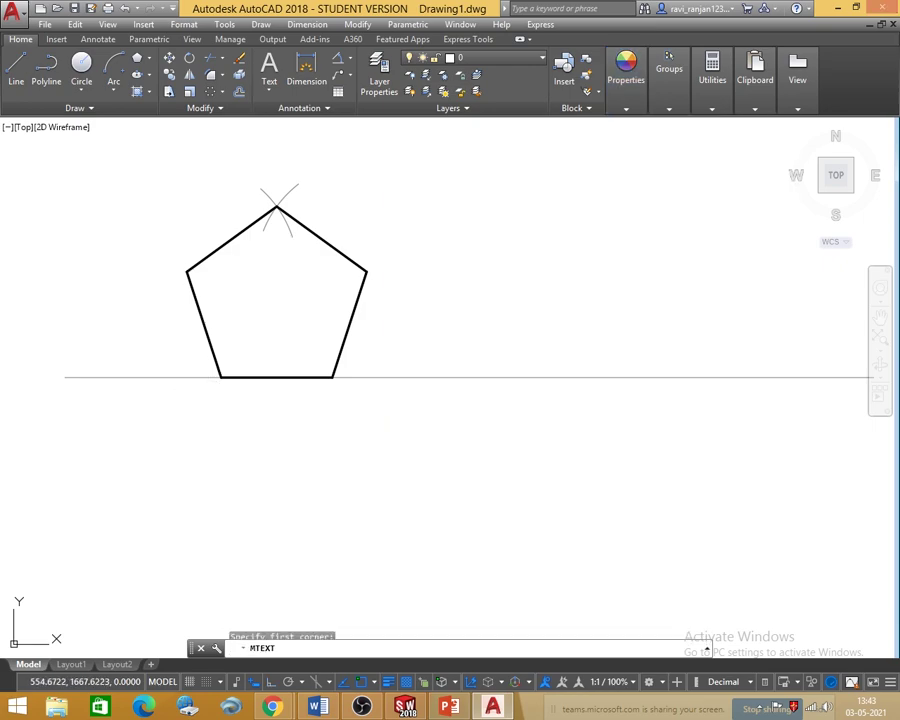
left_click(217, 378)
left_click(236, 442)
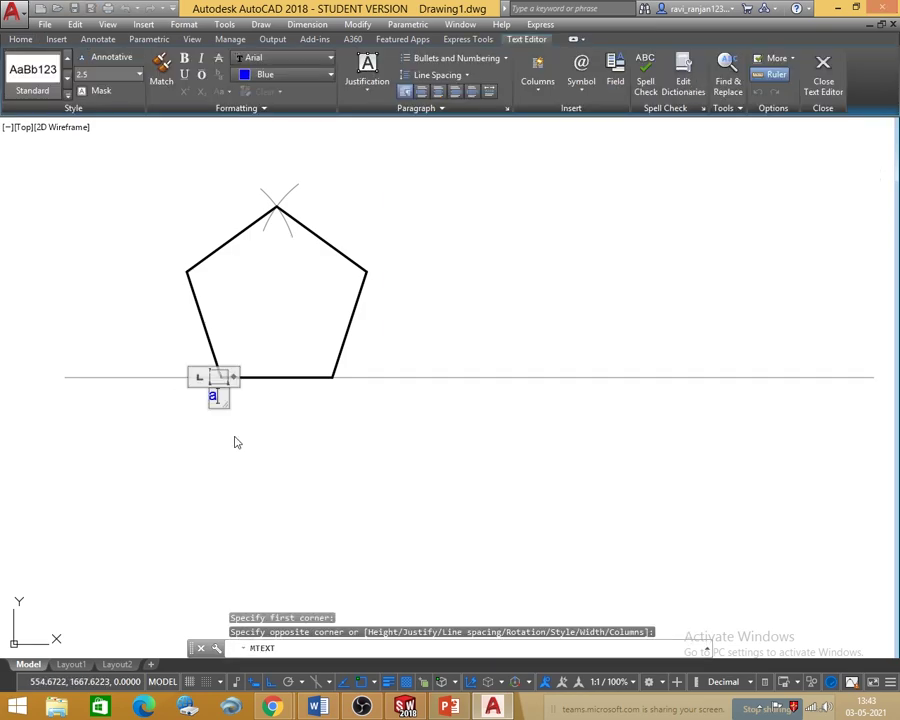
left_click(234, 440)
Make the label "a" bold and move it straight up, closer to the base line.
double_click(216, 400)
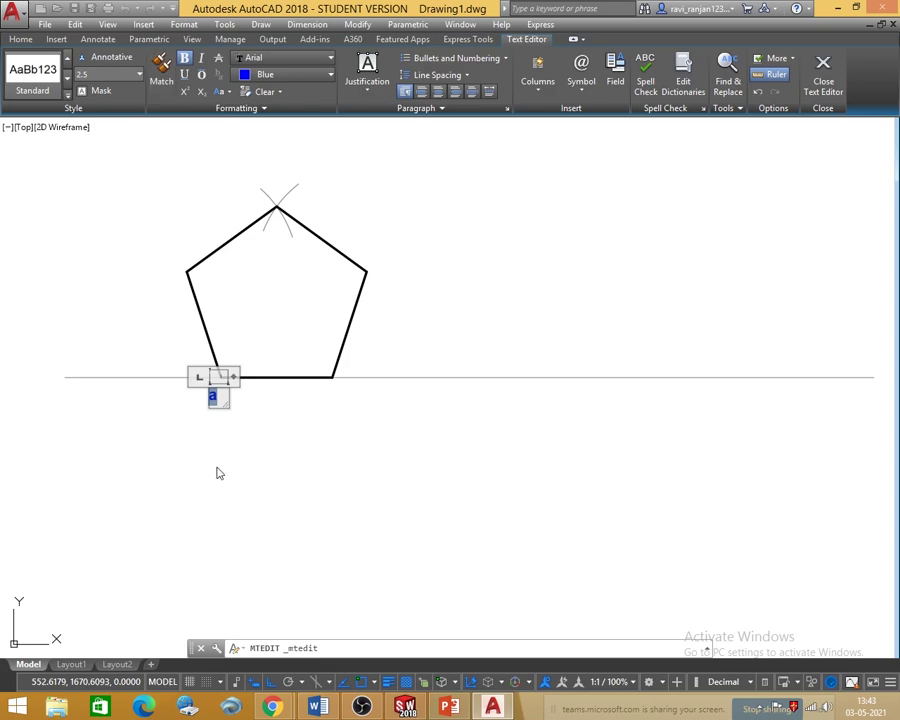
left_click(210, 420)
scroll(209, 392, "up", 4)
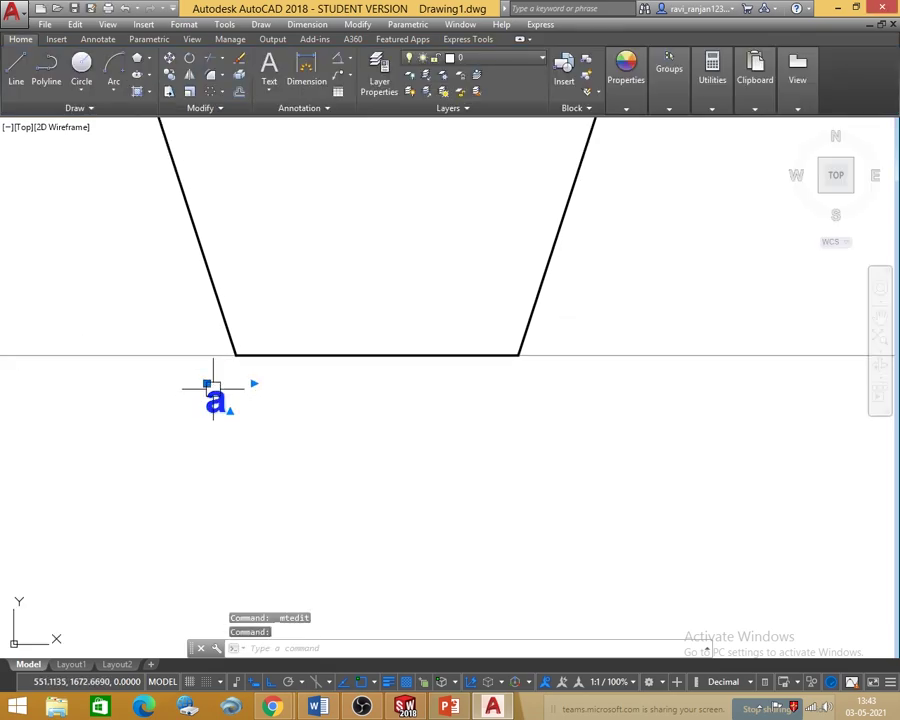
left_click(206, 383)
key("Escape")
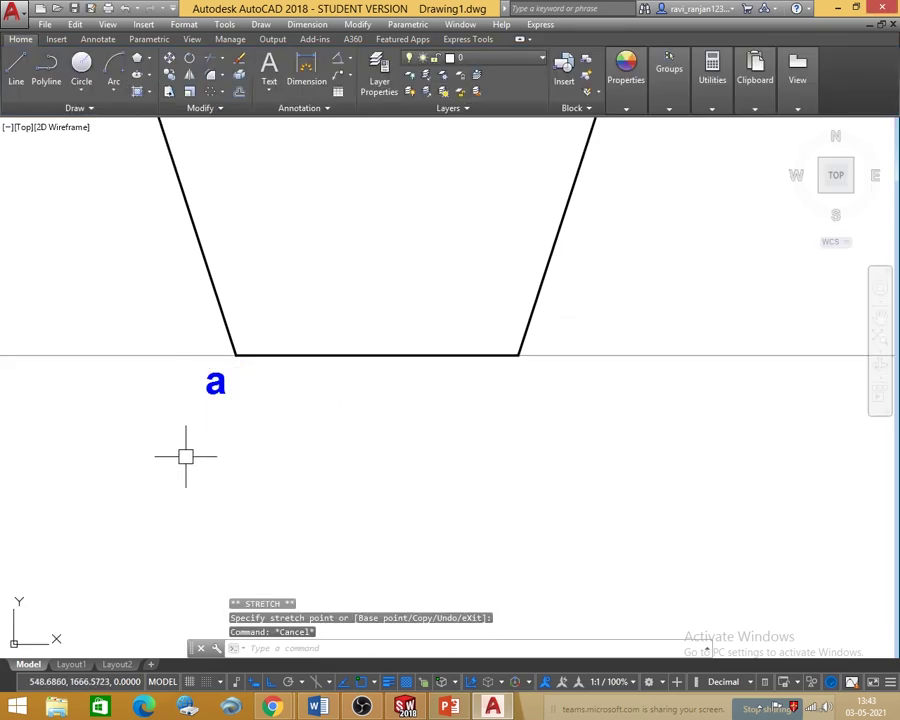
scroll(182, 445, "down", 2)
scroll(182, 445, "down", 2)
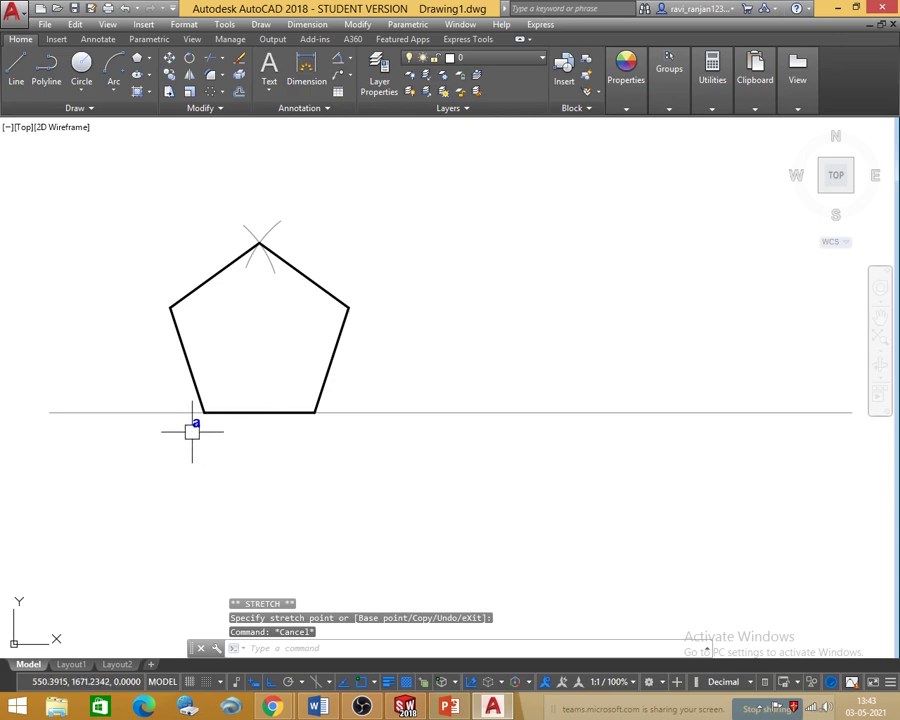
Copy the label "a" and paste the copy just below the right end of the pentagon's base.
left_click(193, 428)
key("ctrl+c")
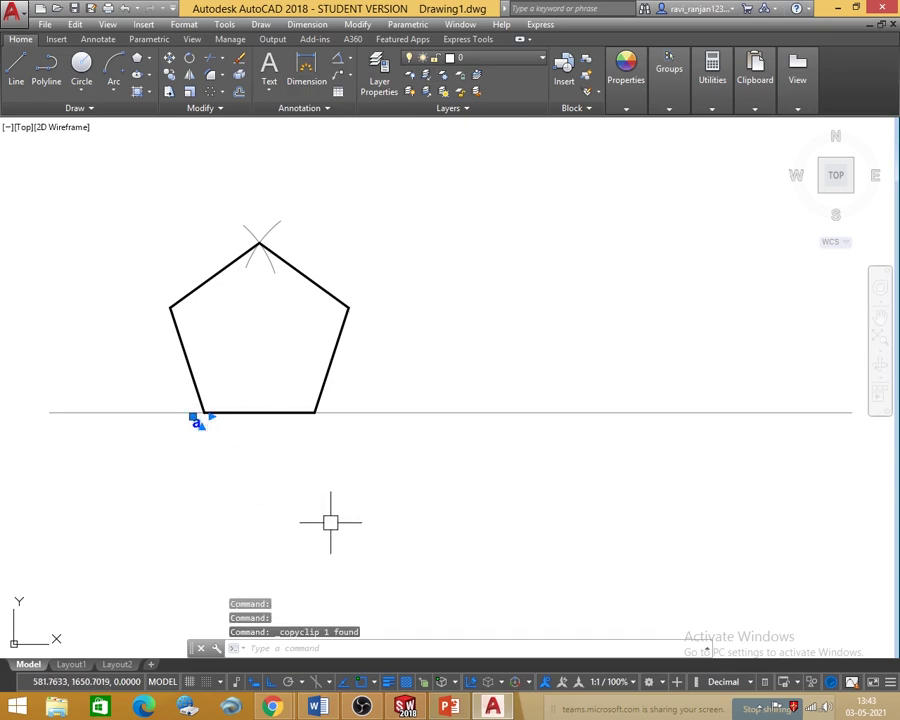
key("ctrl+v")
scroll(311, 428, "up", 2)
left_click(302, 426)
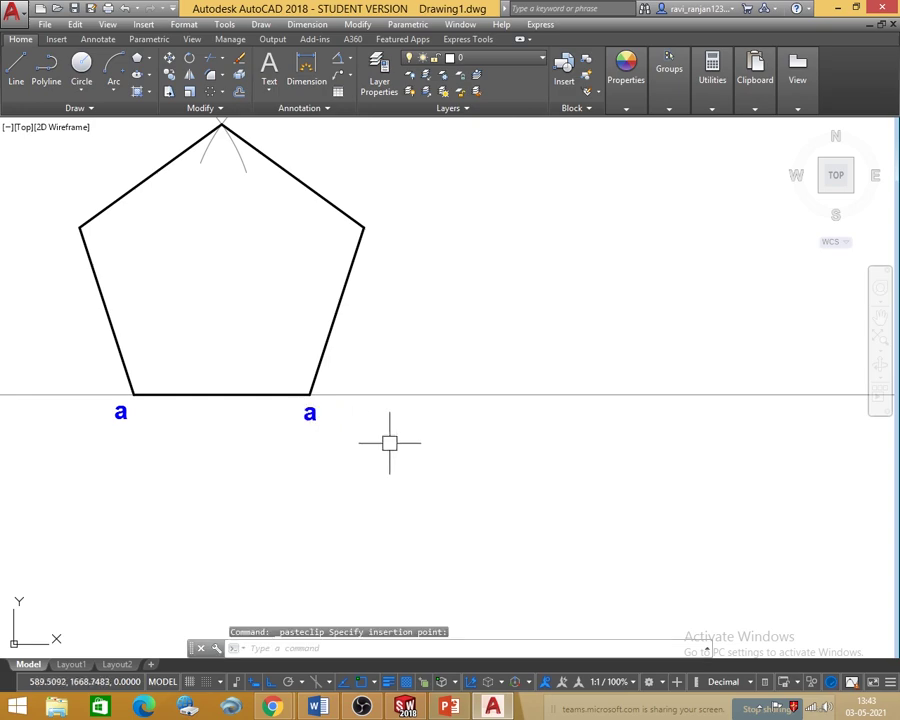
scroll(337, 470, "down", 2)
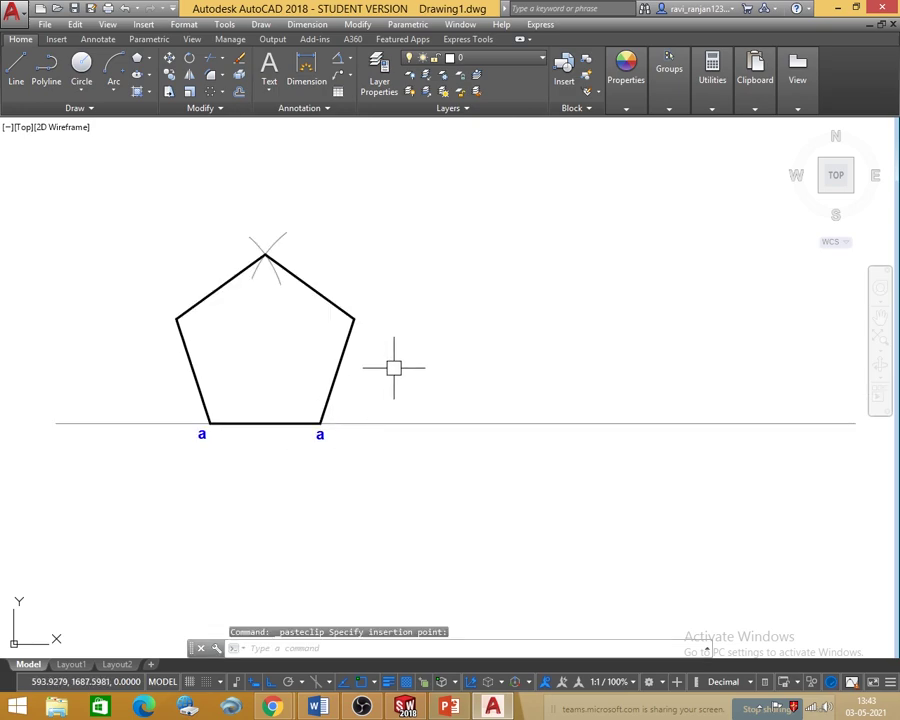
Paste further copies of the label "a" at the pentagon's upper right corner and at its apex.
key("ctrl+v")
left_click(355, 314)
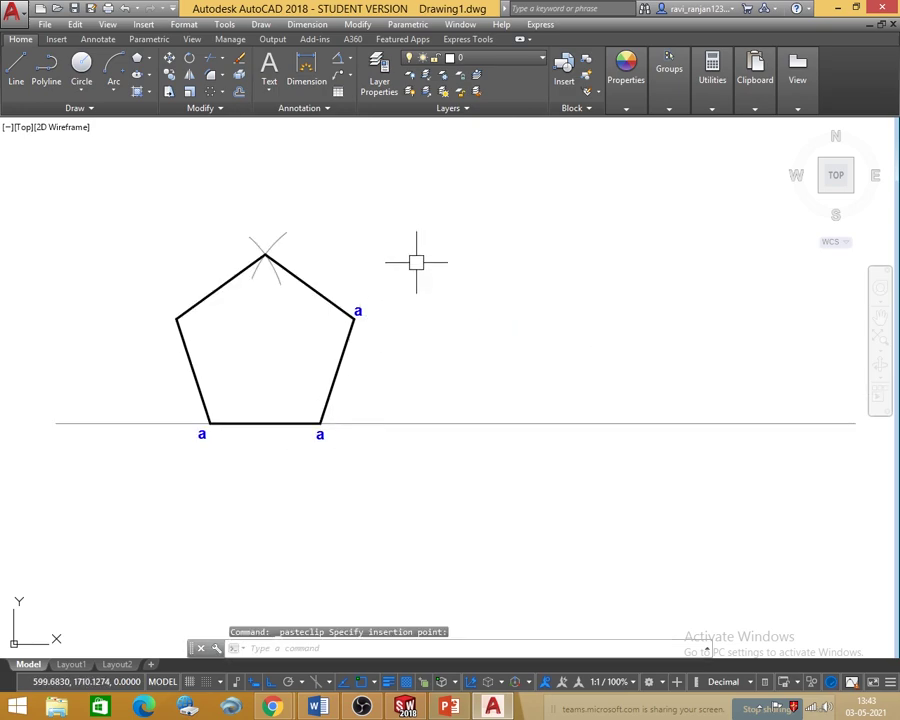
key("ctrl+c")
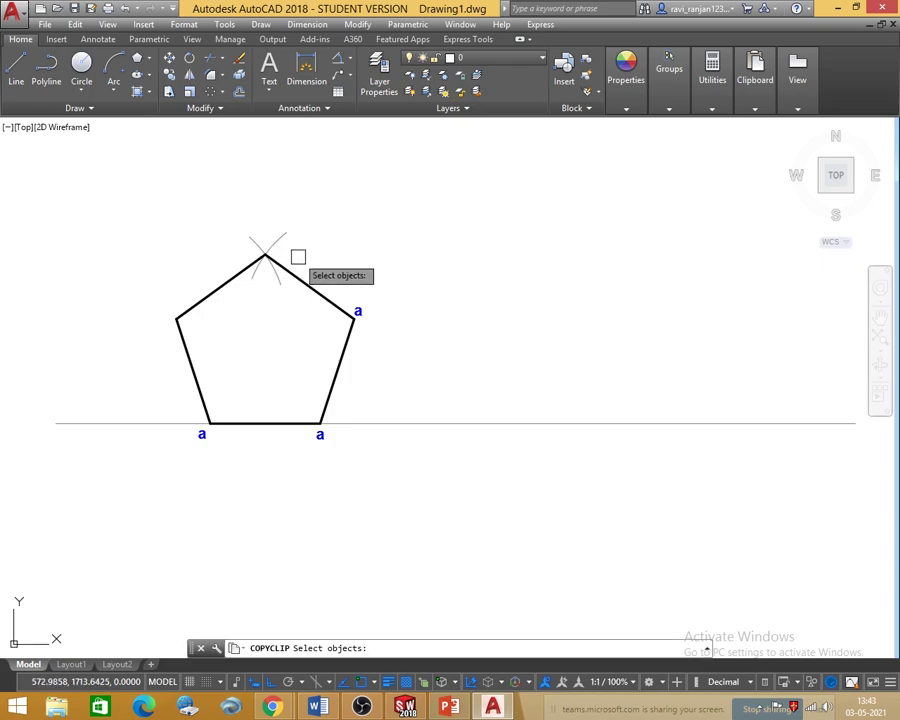
key("ctrl+v")
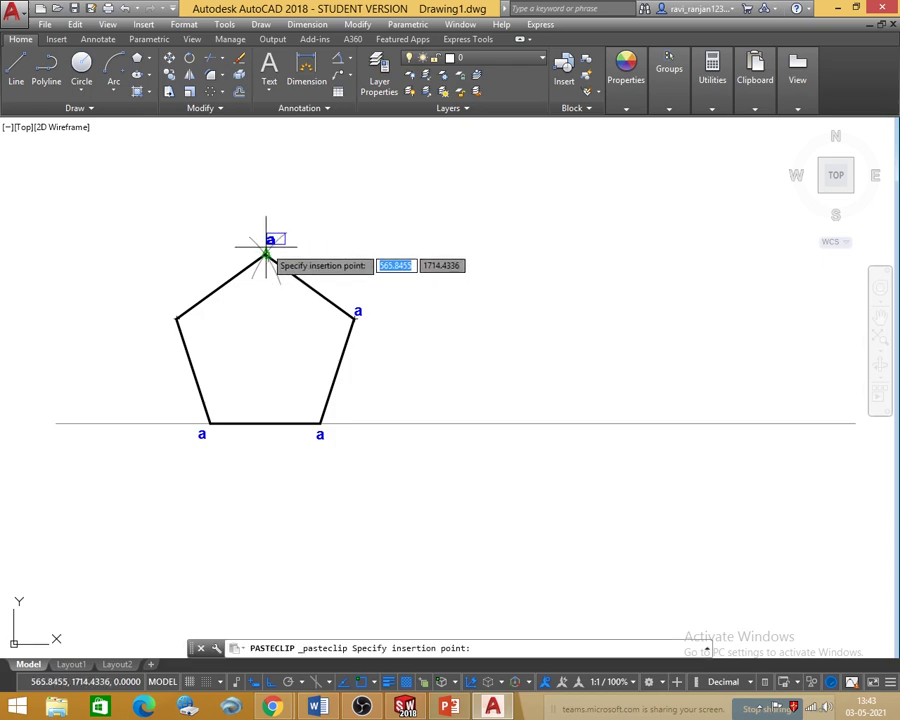